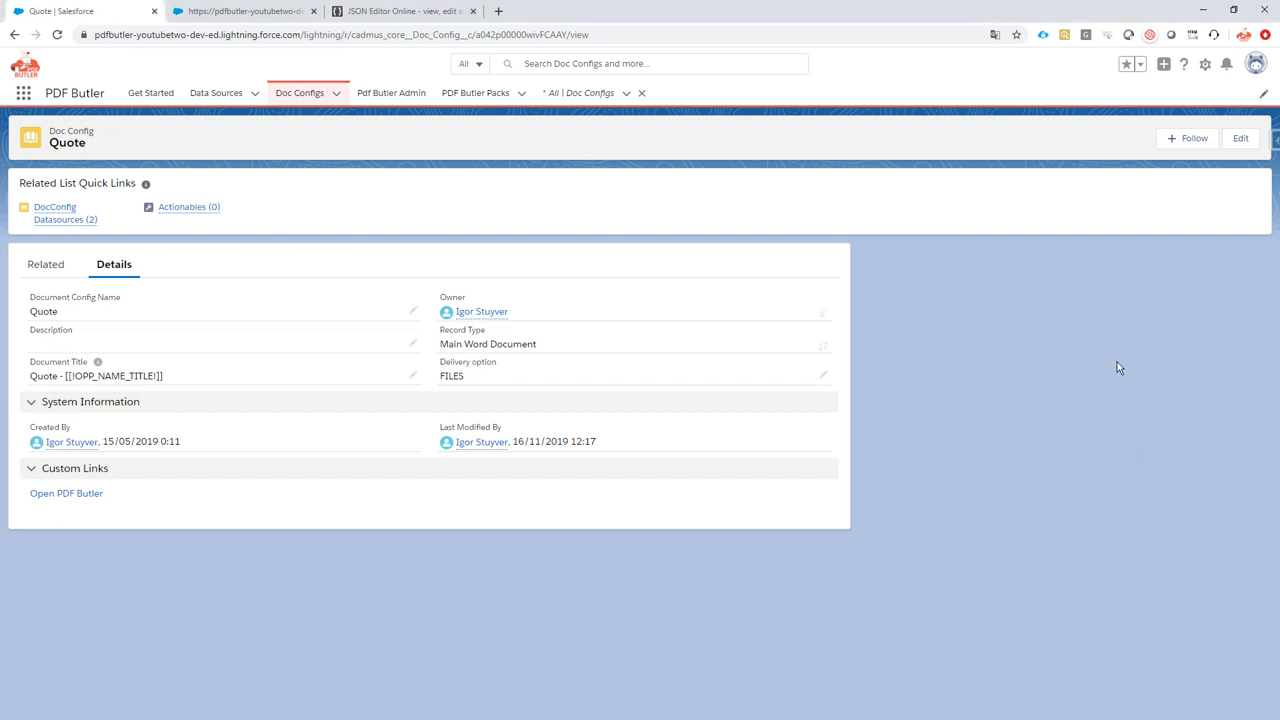
- Check the registered username under Pdf Butler Admin, then go to the Quote config editor tab
click(394, 100)
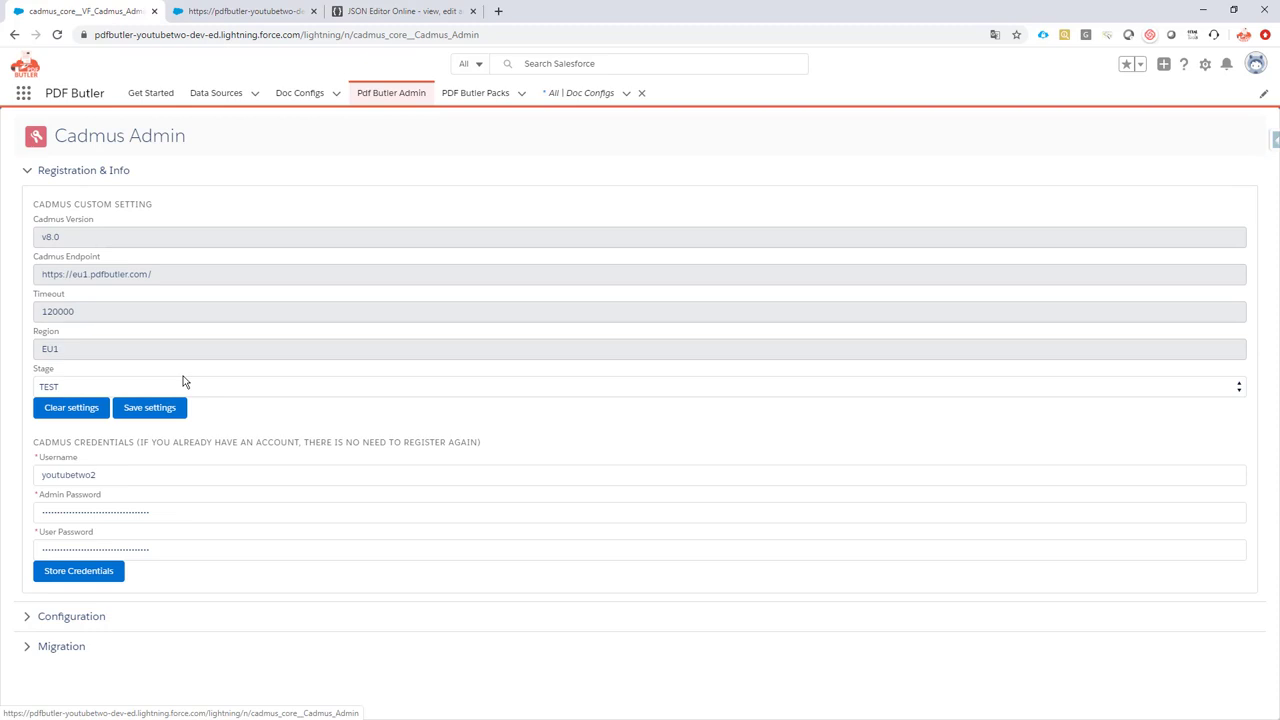
drag(38, 474, 97, 474)
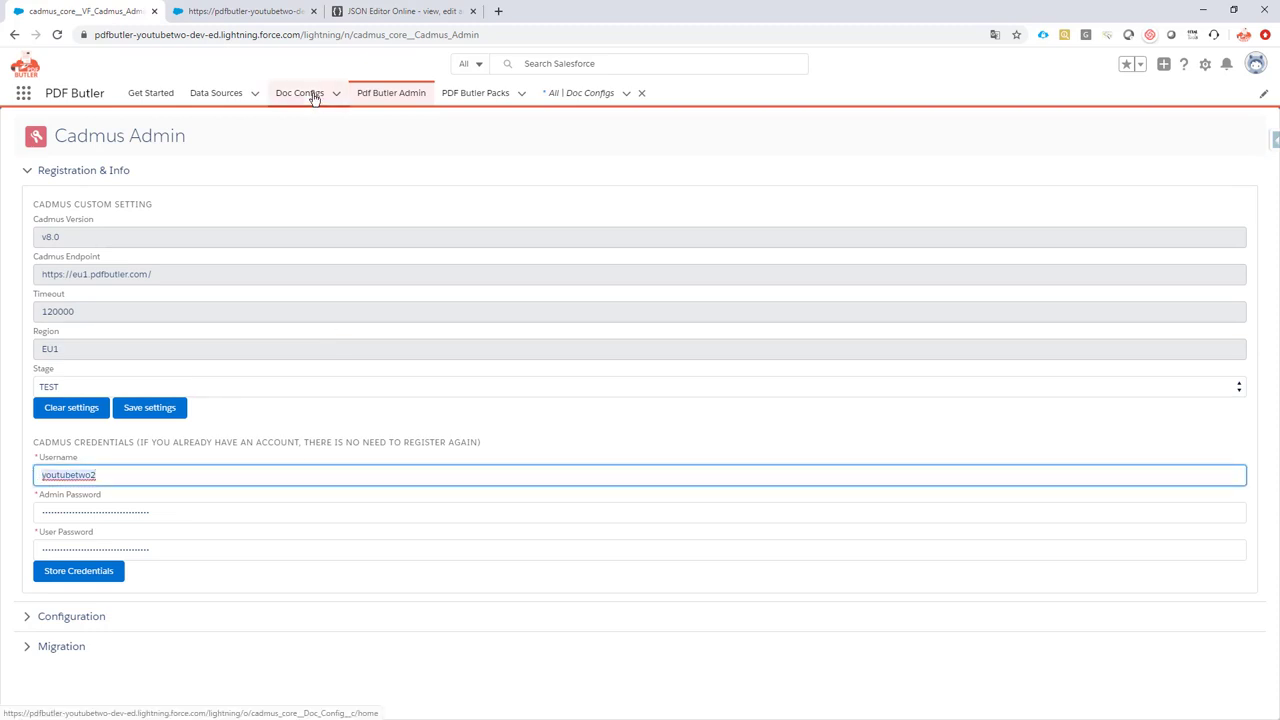
click(235, 15)
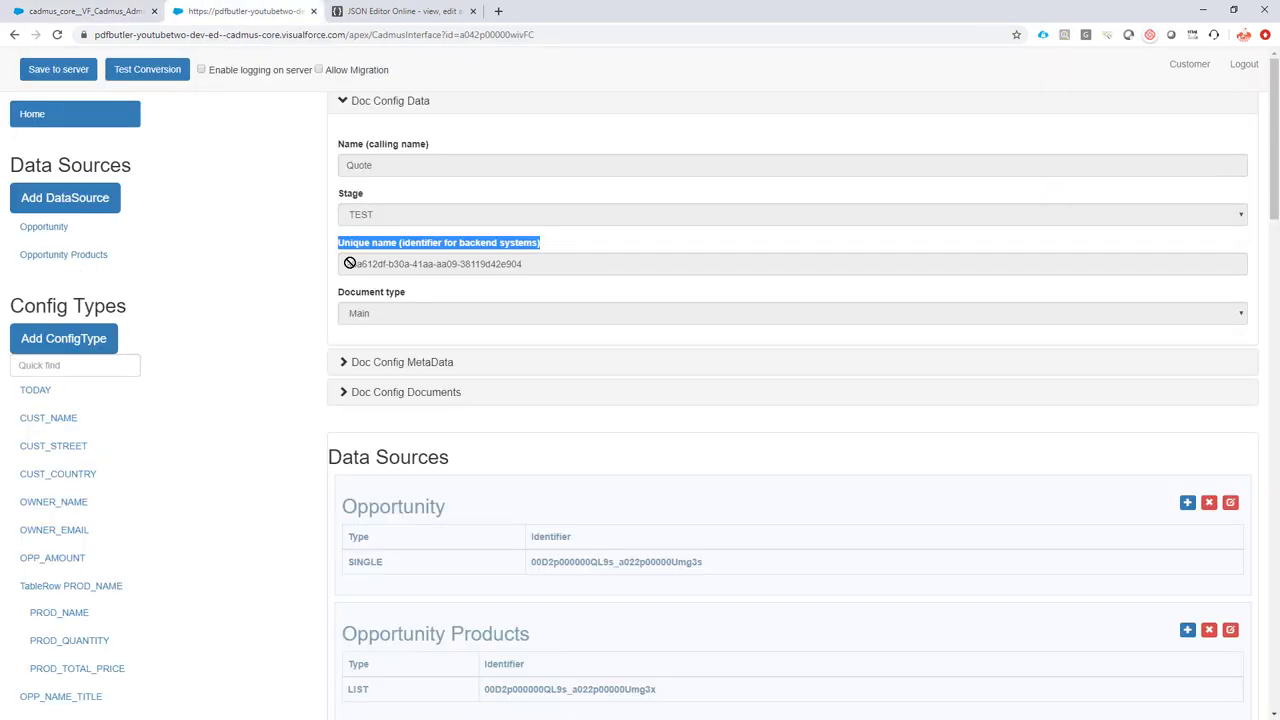
- Select the Quote config's unique name a6a612df-b30a-41aa-aa09-38119d42e904
mouse_move(348, 264)
mouse_down()
mouse_move(554, 266)
mouse_move(343, 262)
mouse_up()
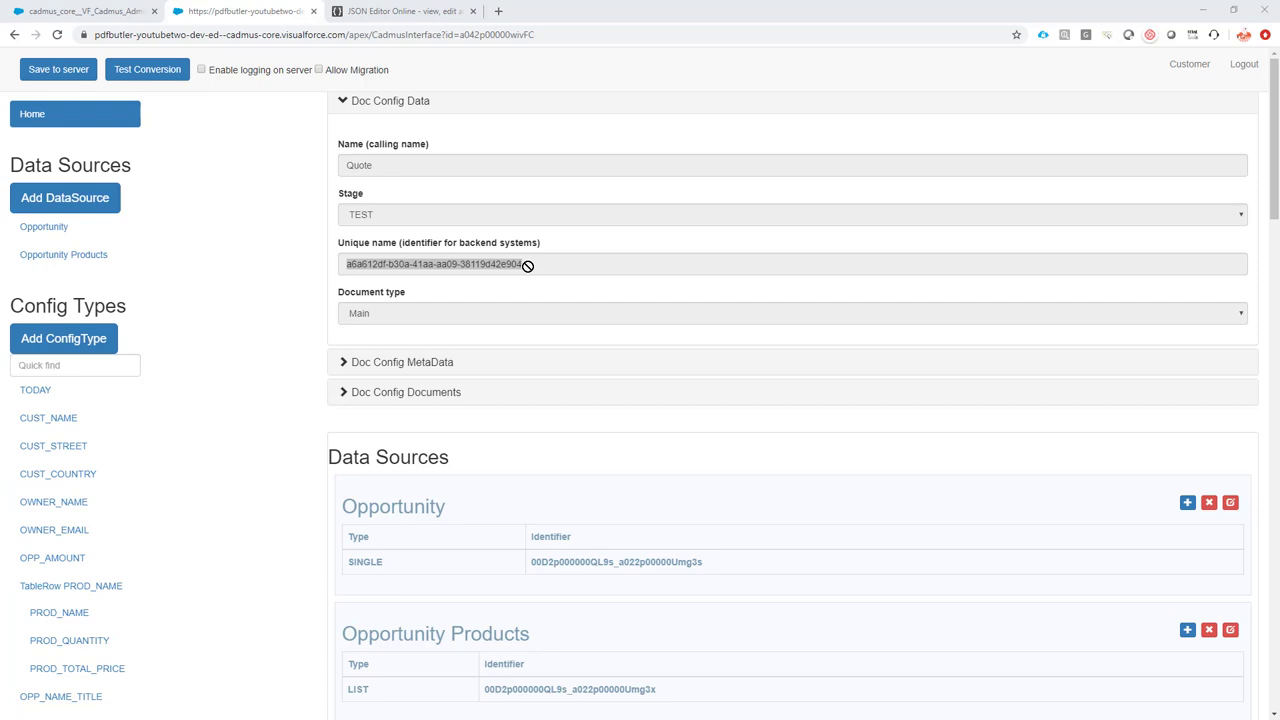
- Select the new identifier 3d195d89-9652-417a-b179-383f57b832d7 in the Notepad notes
key(alt+Tab)
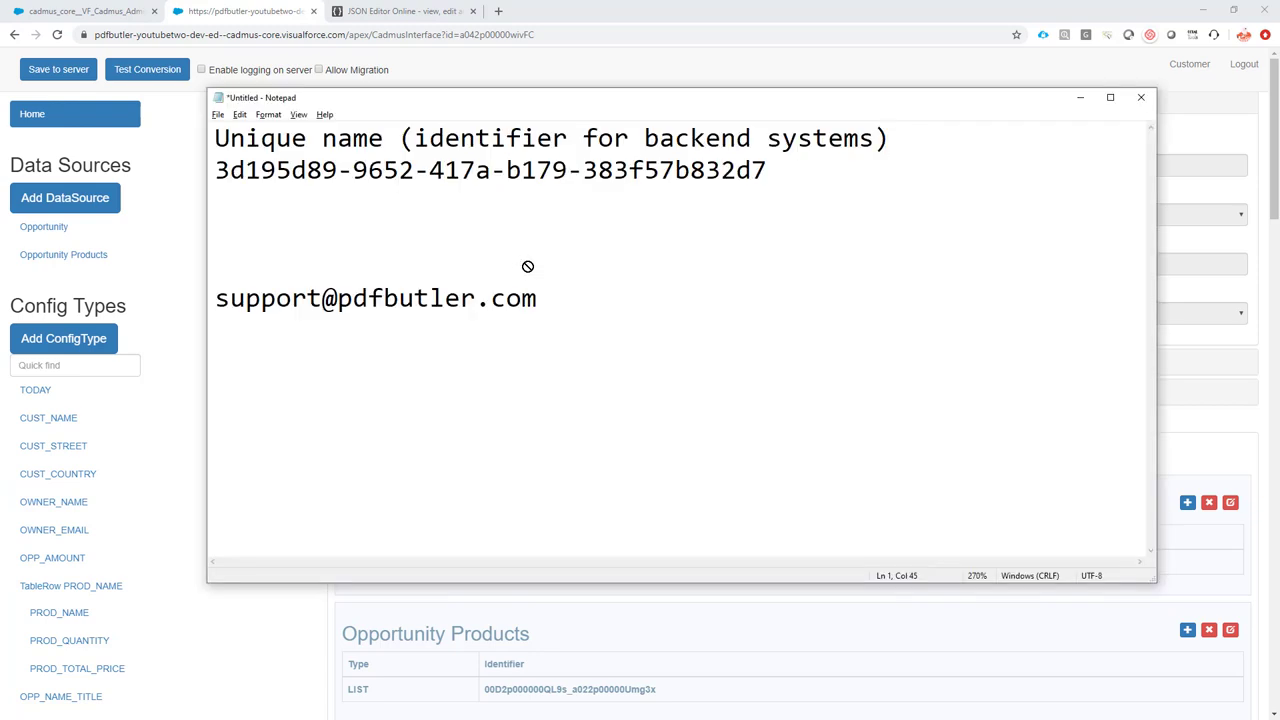
drag(216, 170, 783, 177)
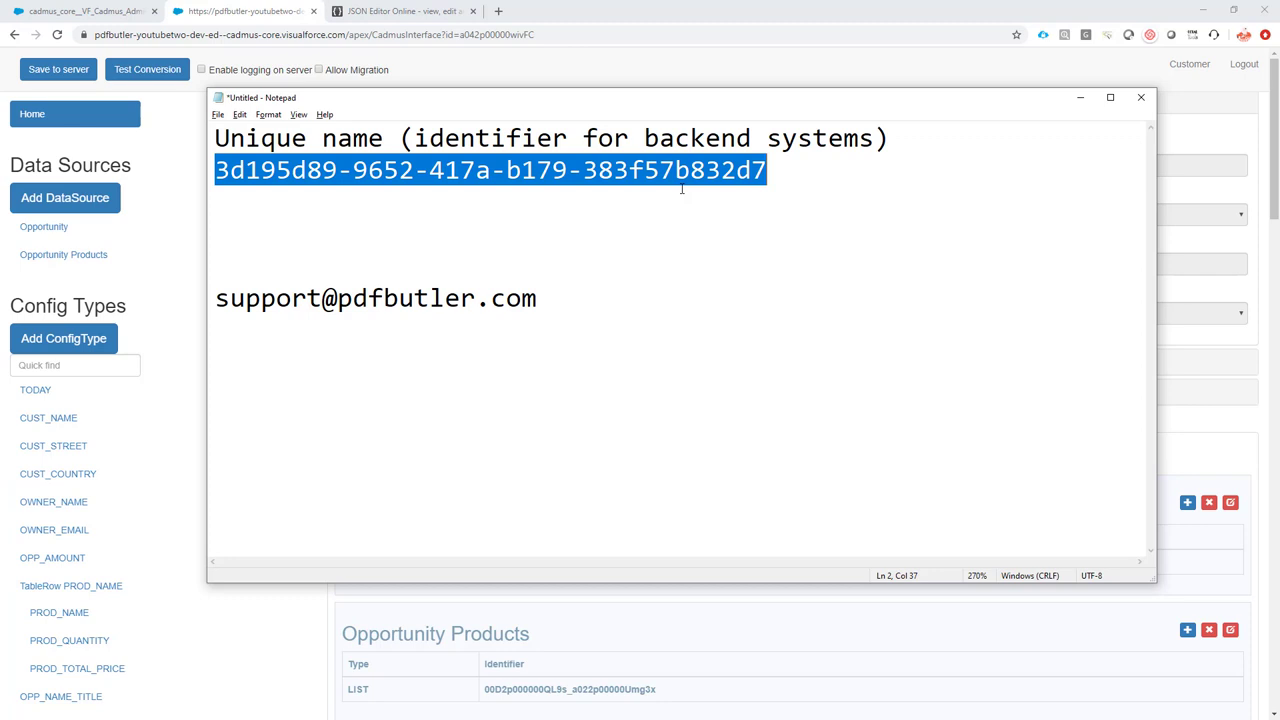
drag(539, 299, 536, 281)
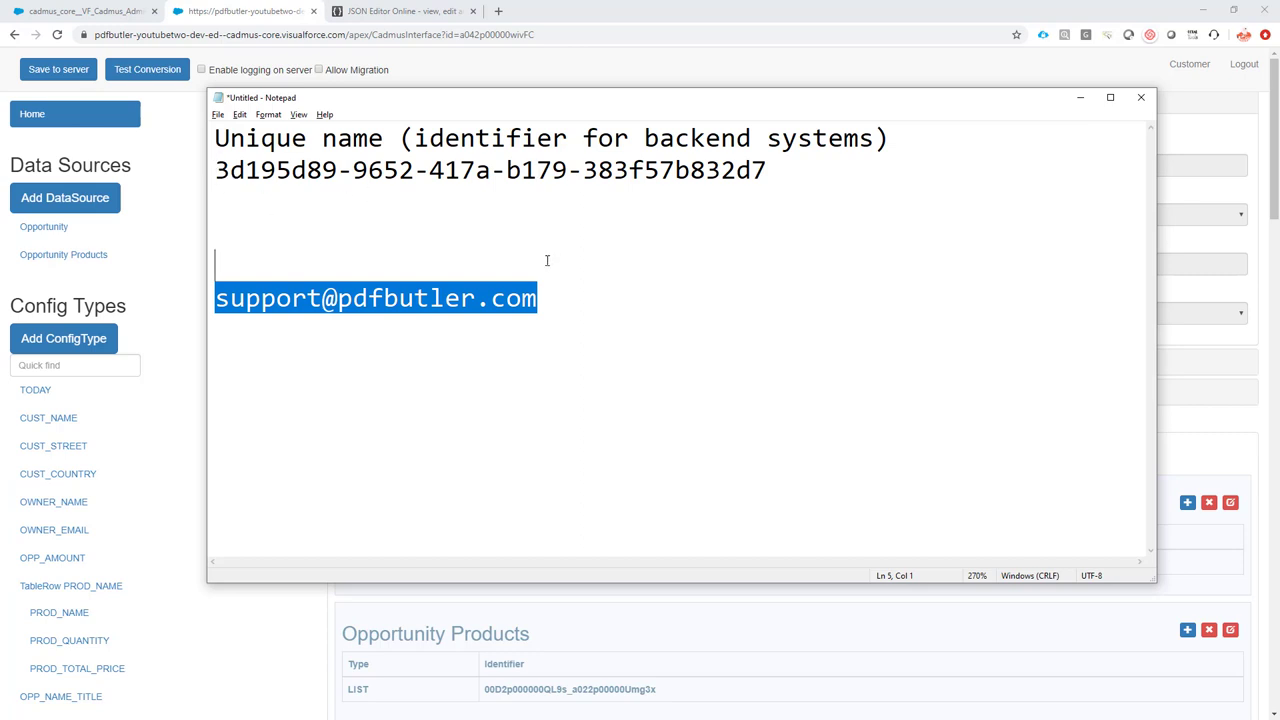
drag(216, 172, 793, 179)
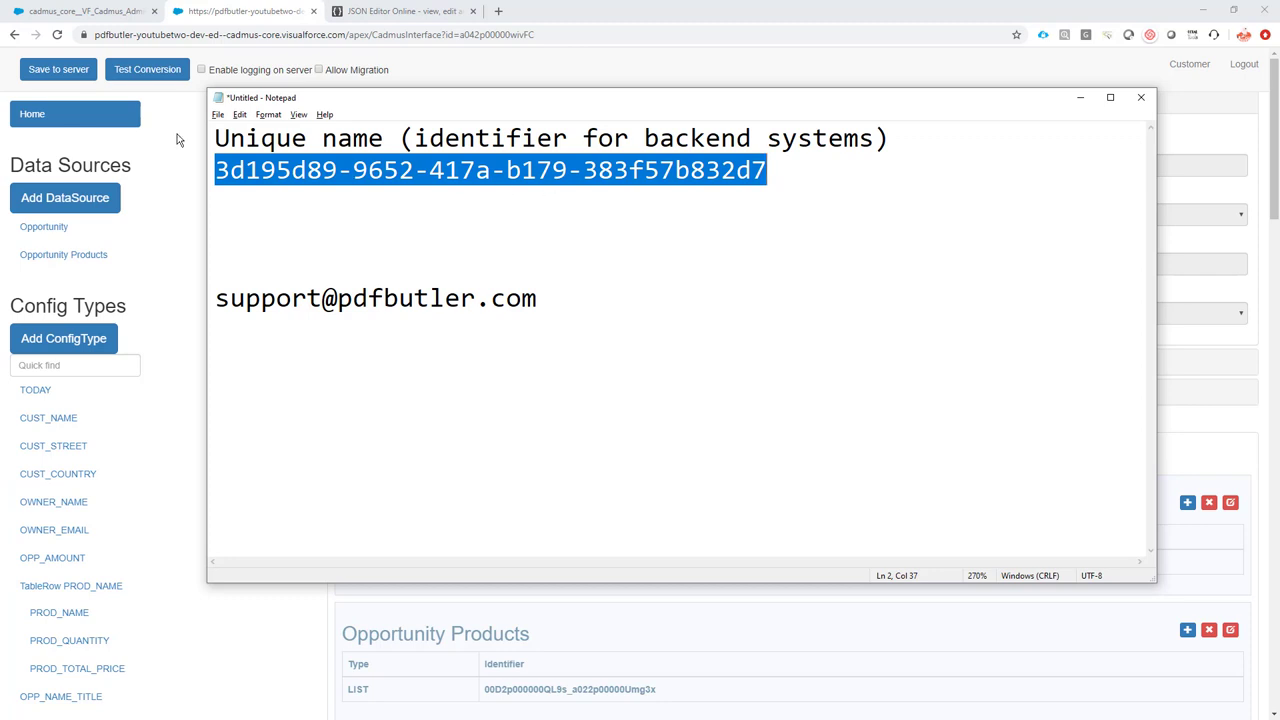
- Export the Quote doc config from Migration and open download (47).txt in Notepad
click(80, 17)
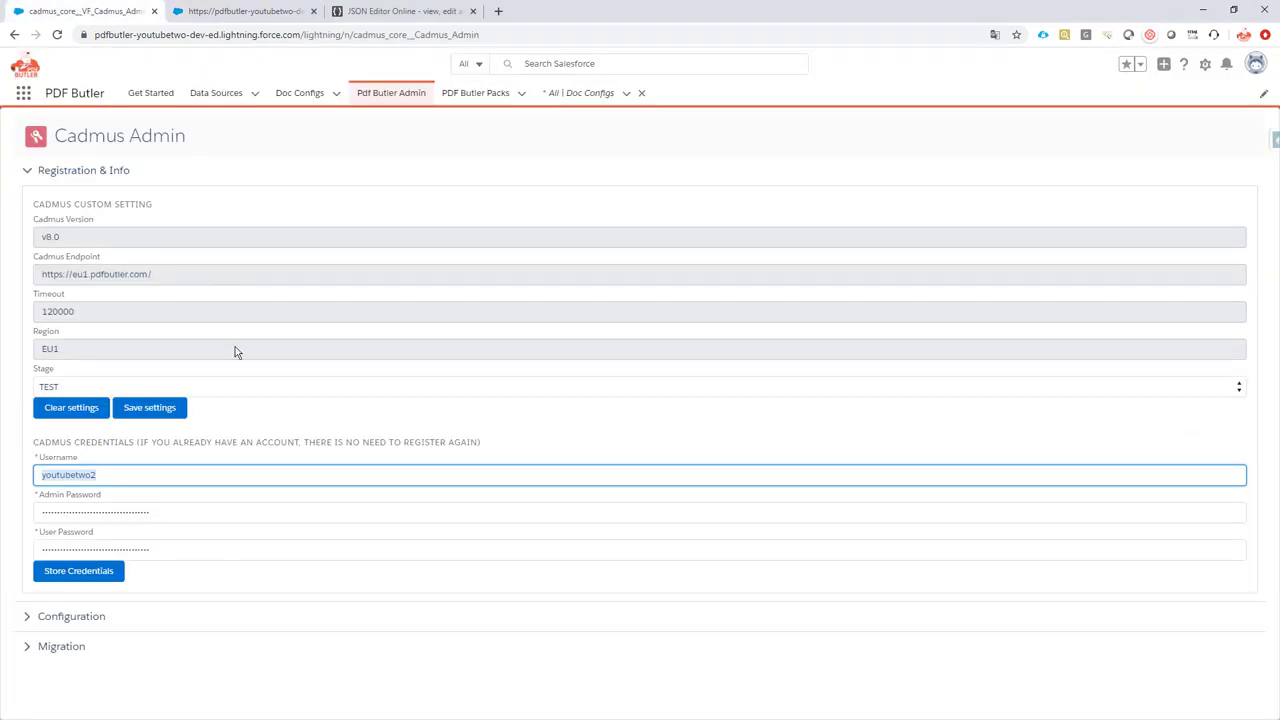
click(33, 647)
click(84, 327)
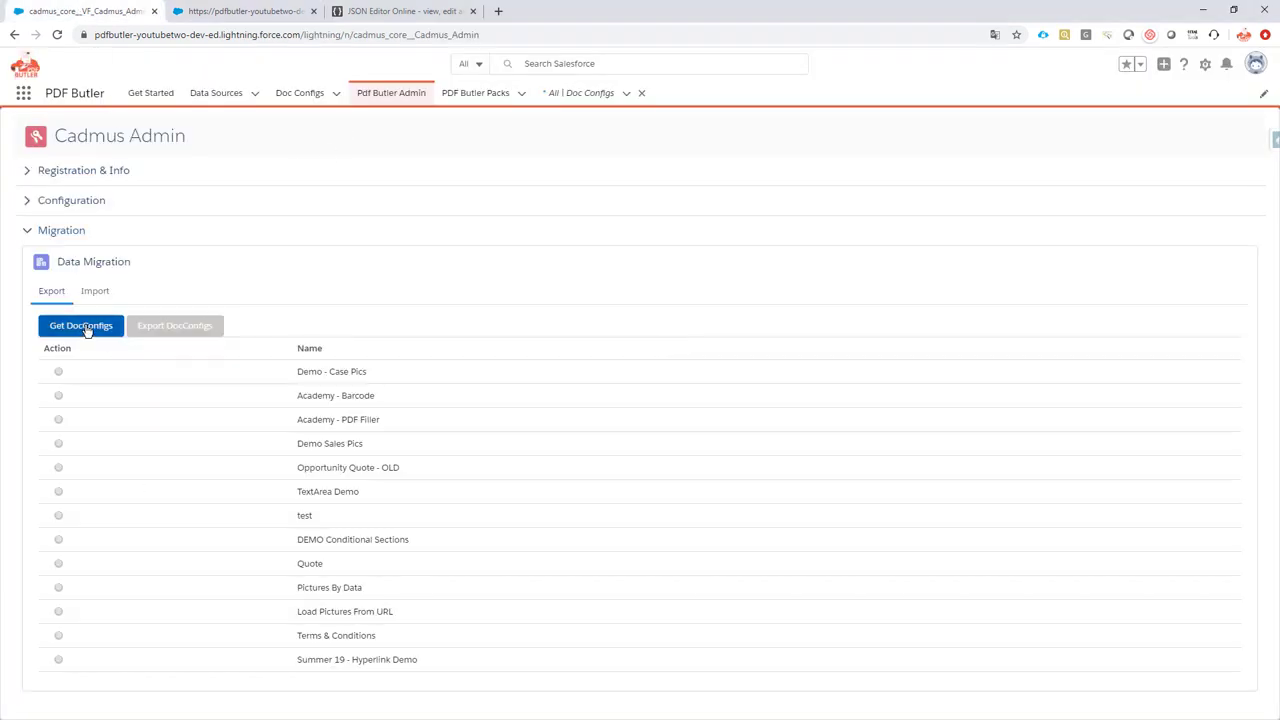
click(58, 565)
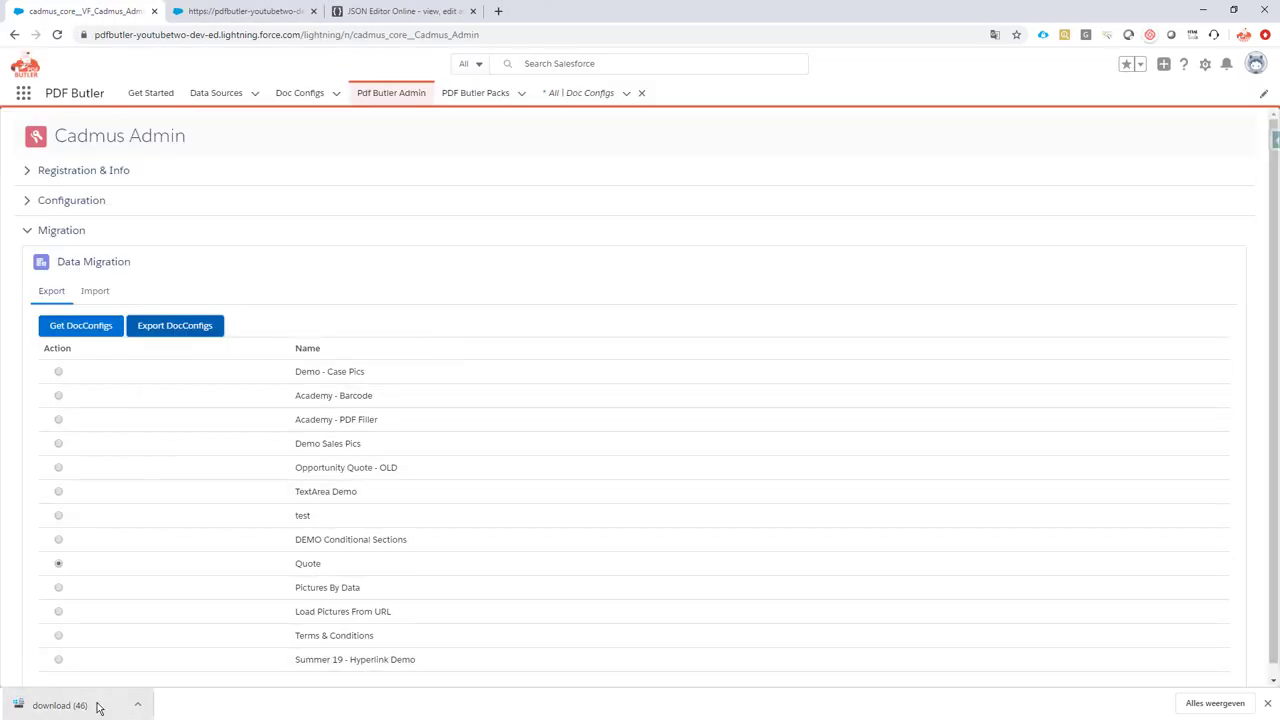
right_click(97, 705)
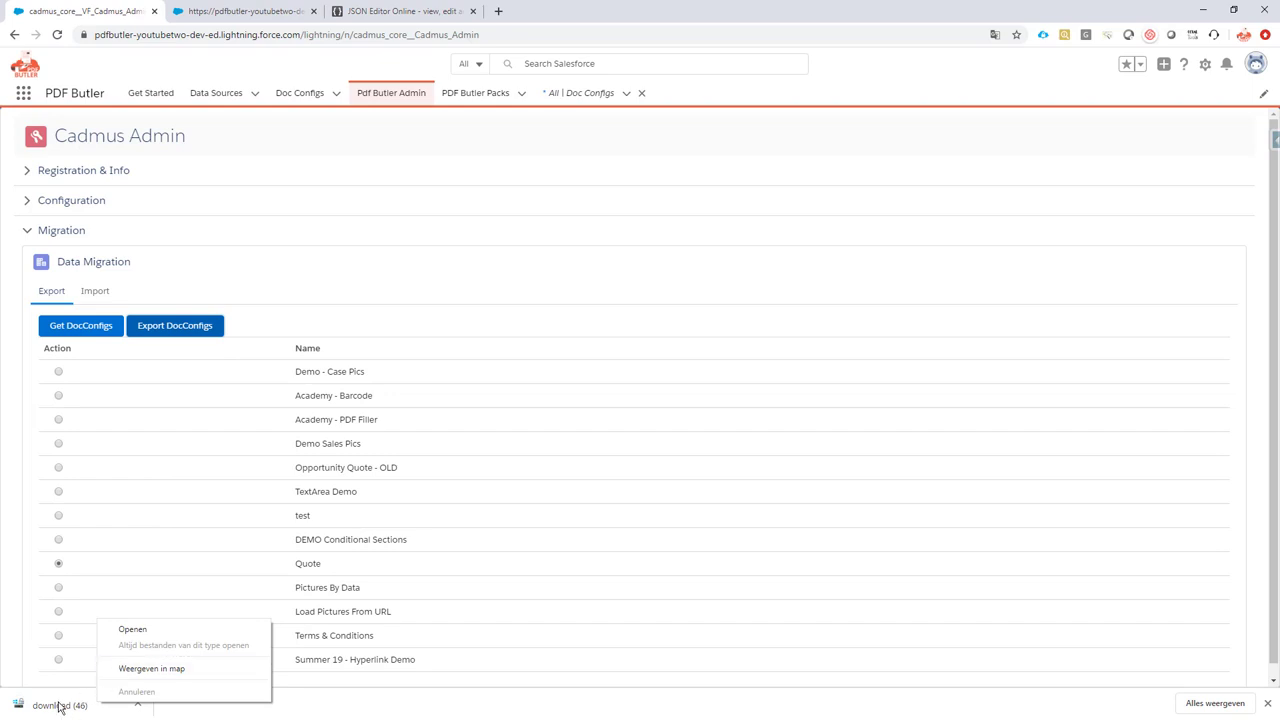
click(57, 705)
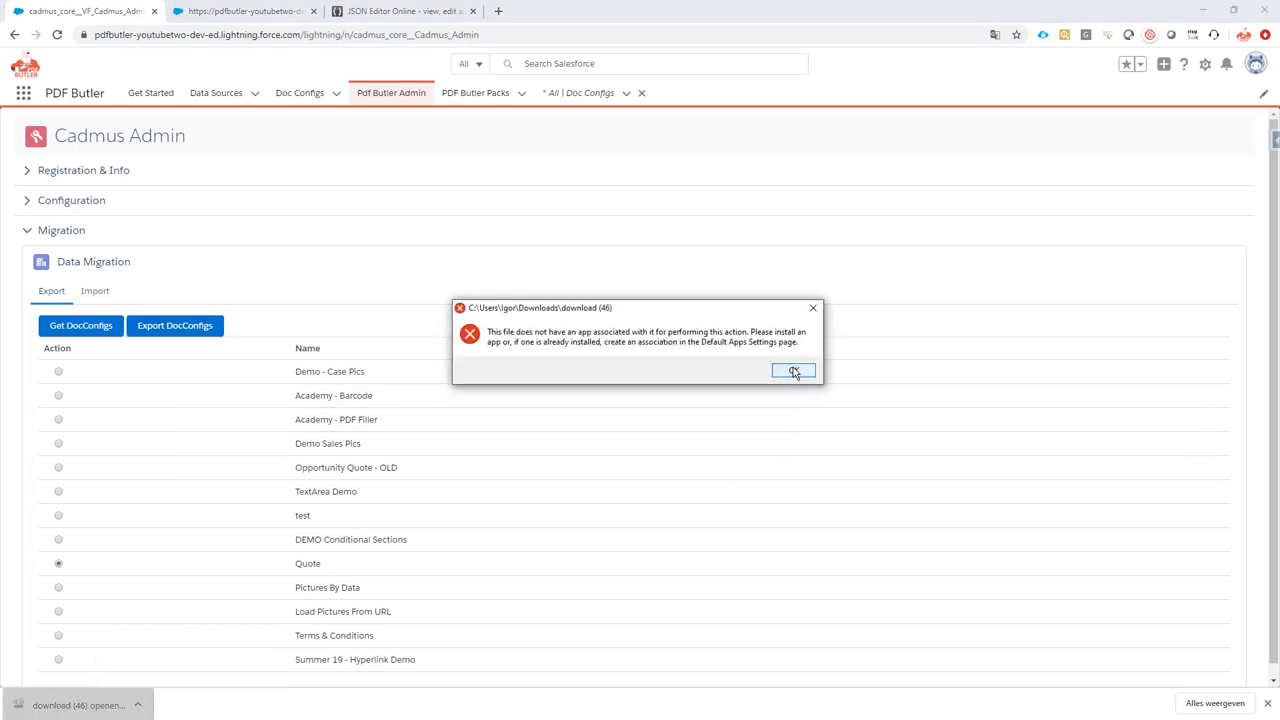
click(794, 371)
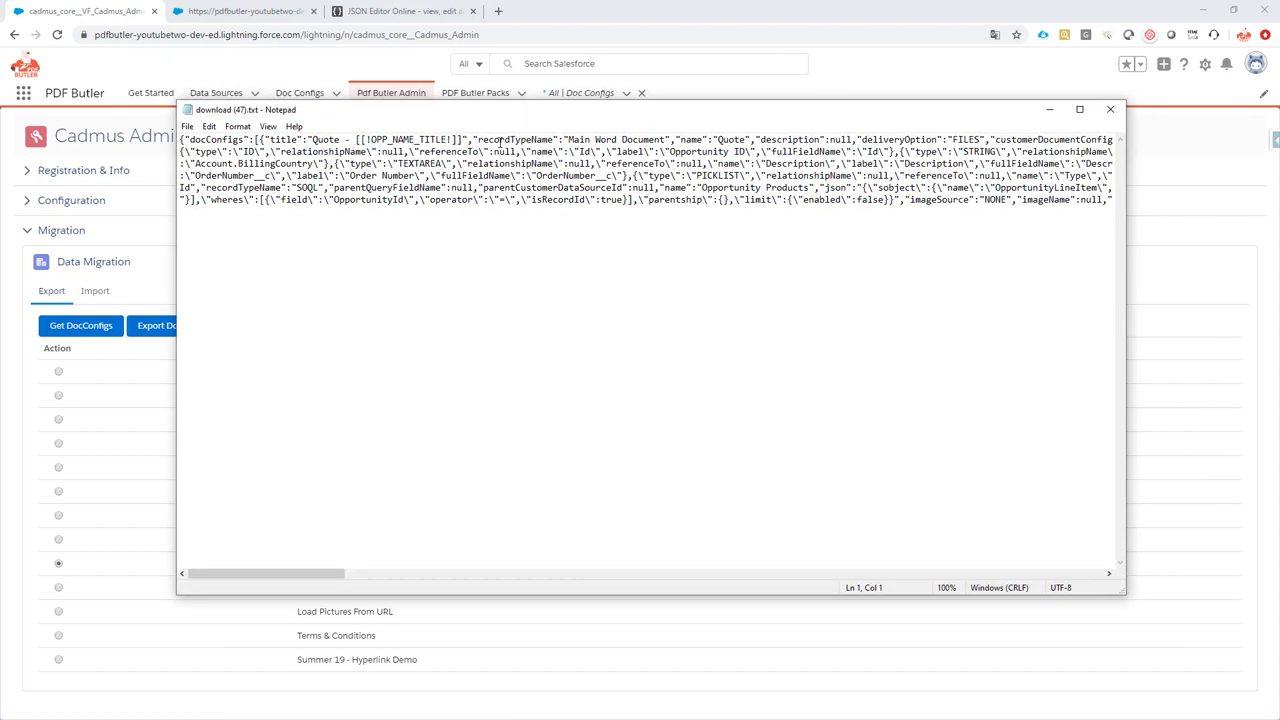
- Inspect the exported customerDocumentConfigId value, then select all the exported JSON text
click(527, 287)
key(ctrl+a)
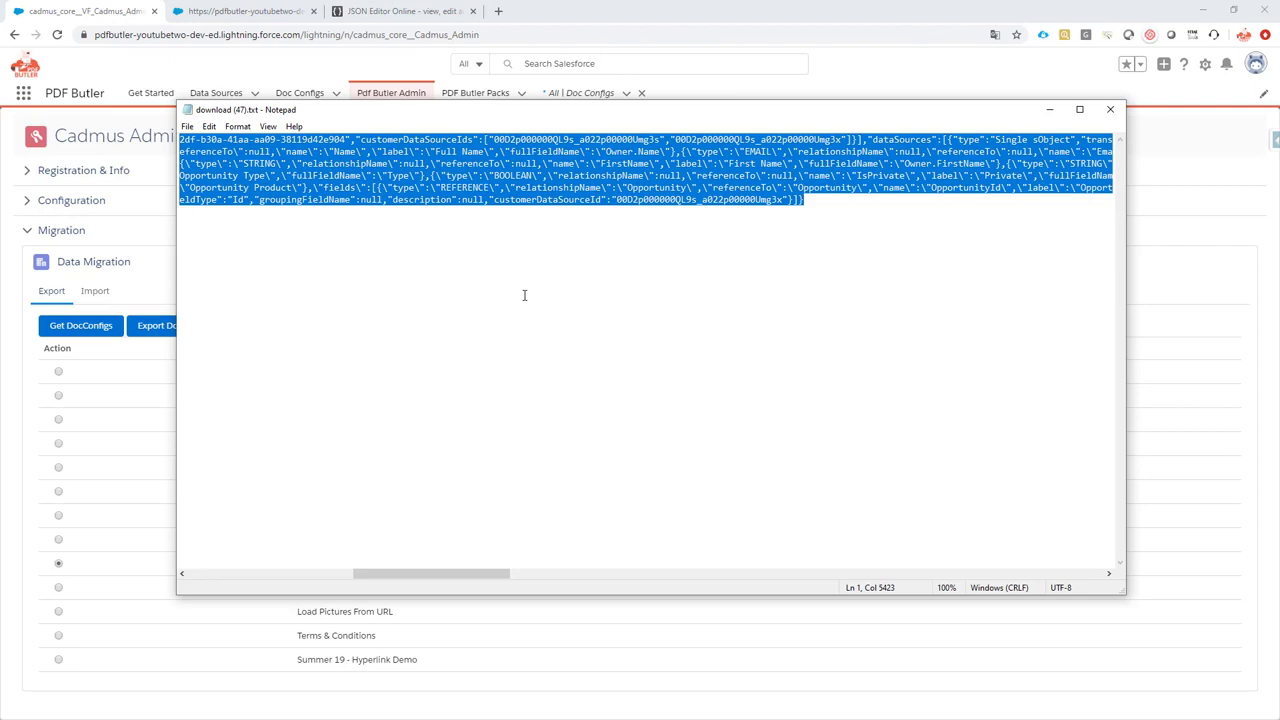
scroll(524, 295, left, 10)
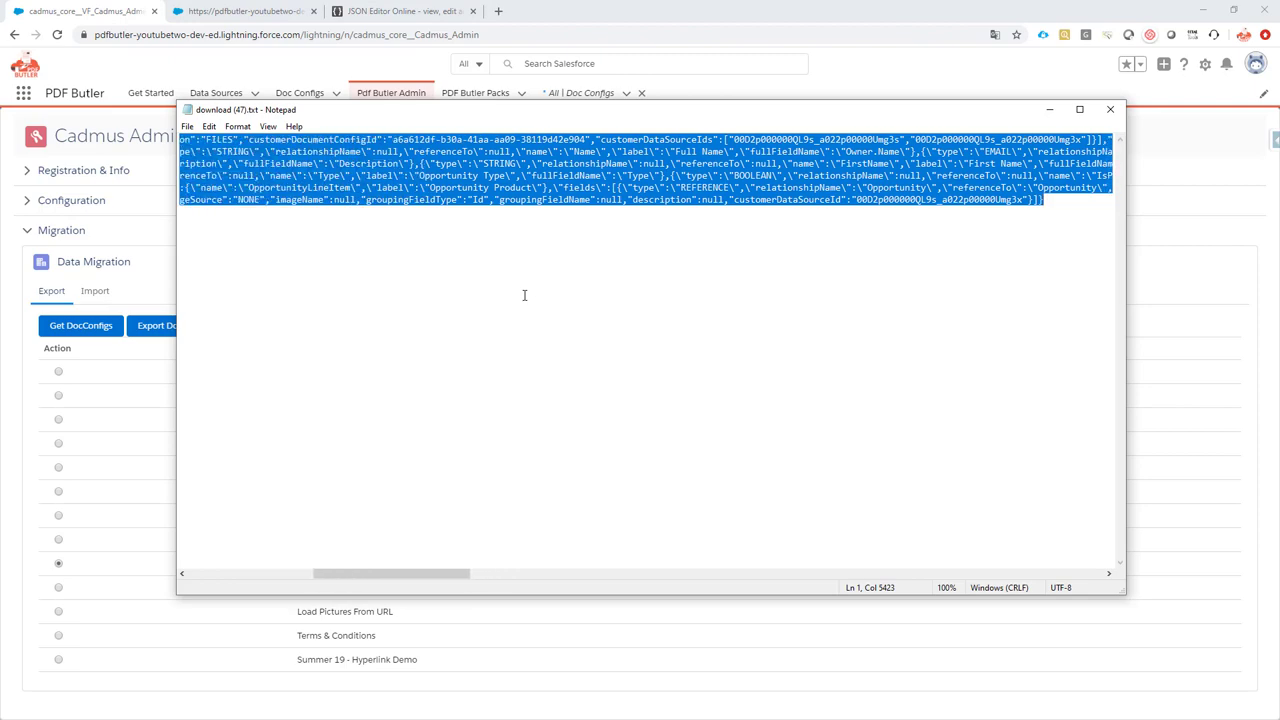
drag(430, 574, 335, 574)
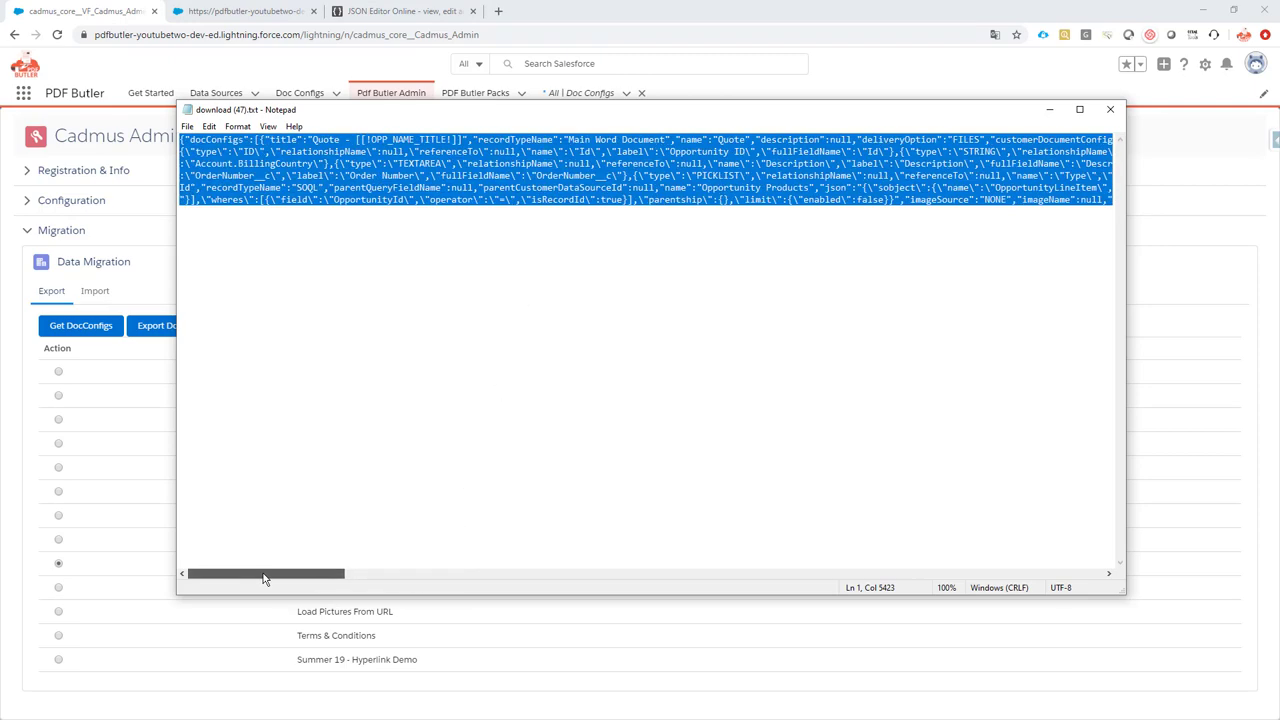
click(545, 302)
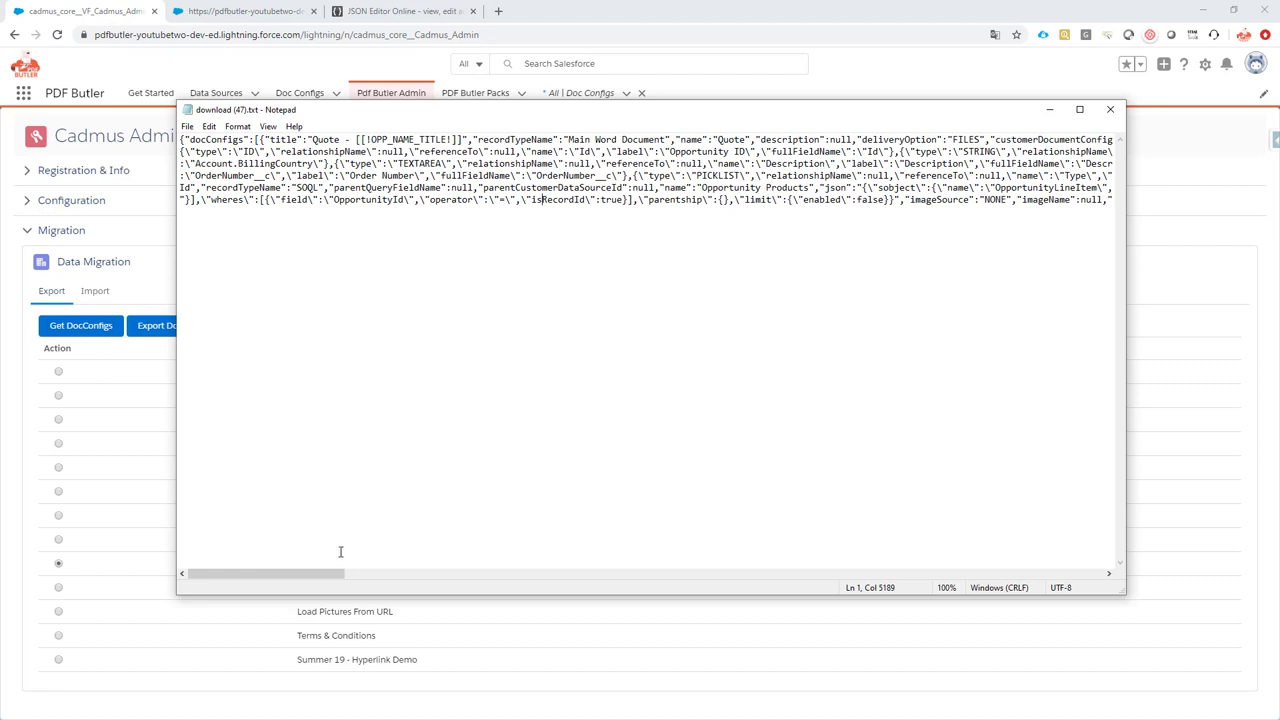
drag(320, 576, 392, 578)
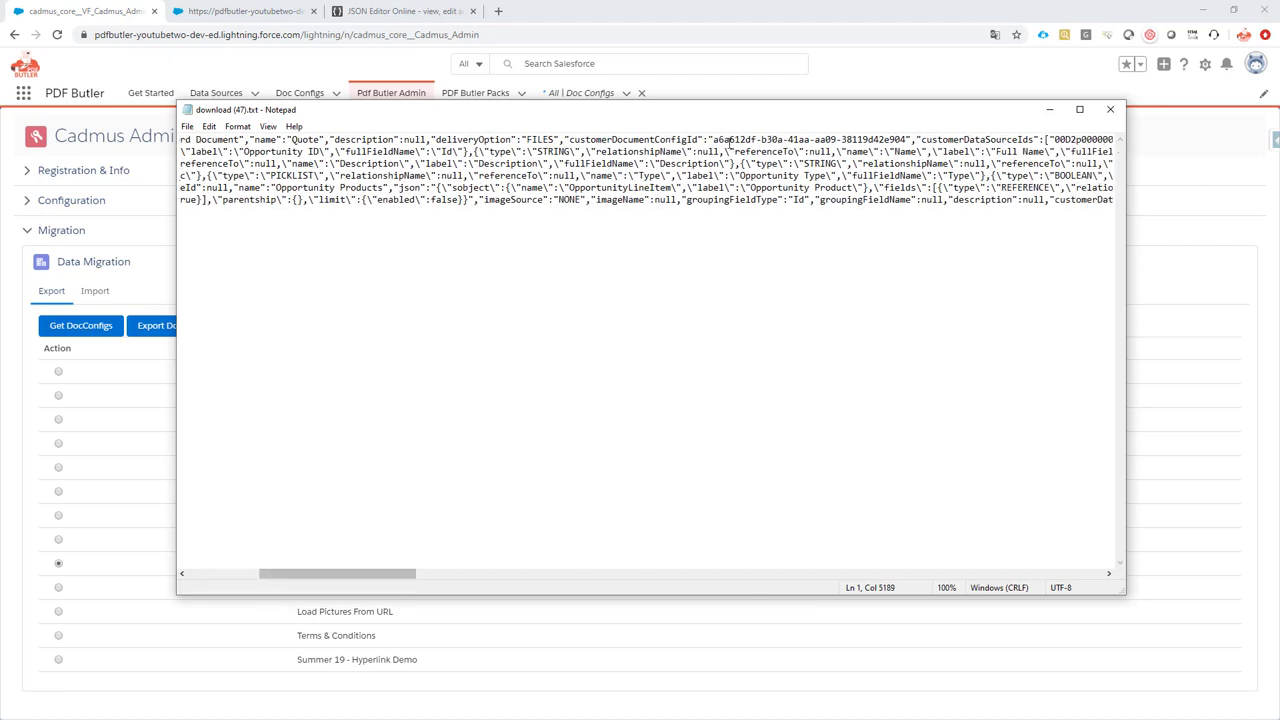
drag(716, 139, 908, 139)
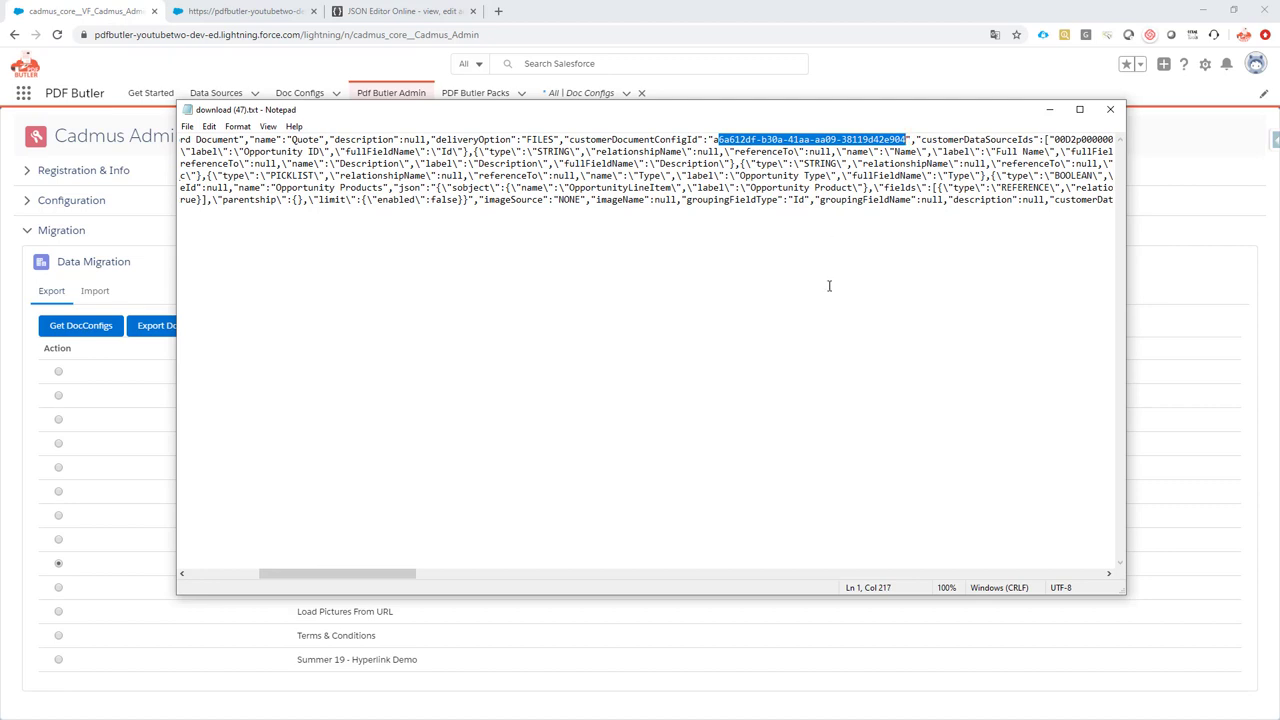
click(827, 319)
key(ctrl+a)
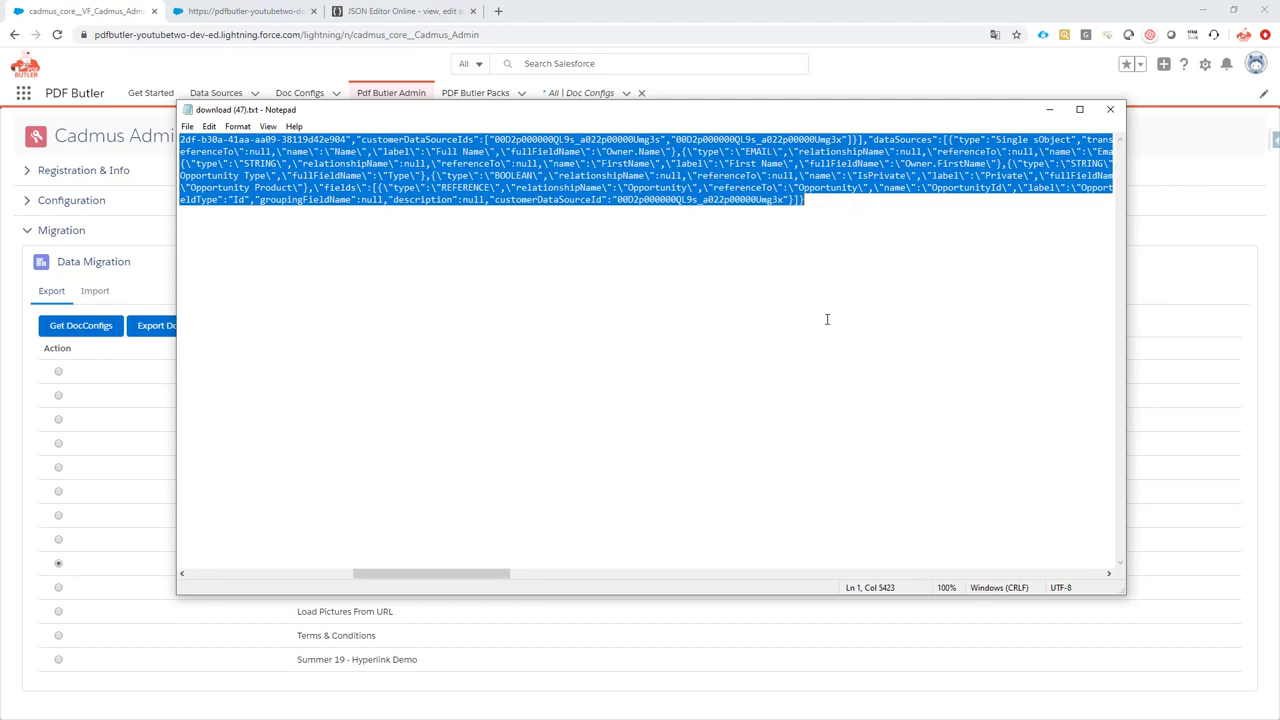
- Paste and format the exported JSON in JSON Editor Online, selecting the old customerDocumentConfigId value
click(395, 12)
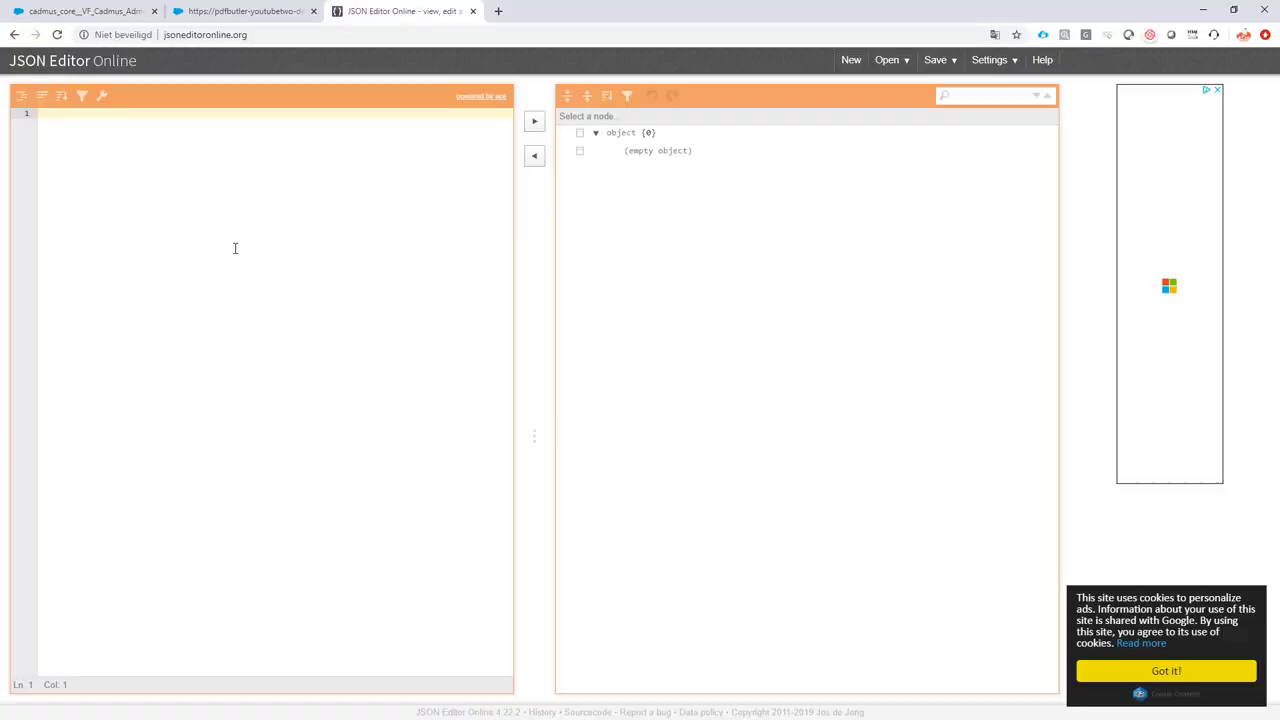
key(ctrl+v)
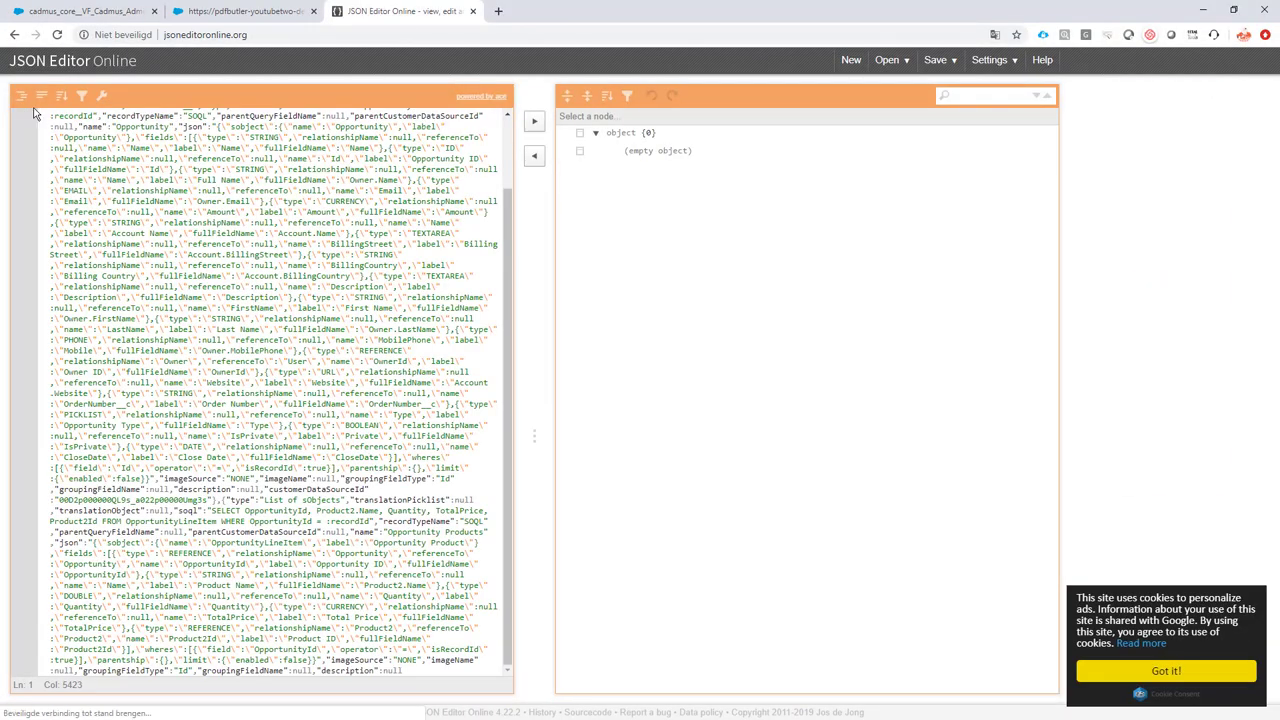
click(21, 96)
scroll(230, 300, up, 3)
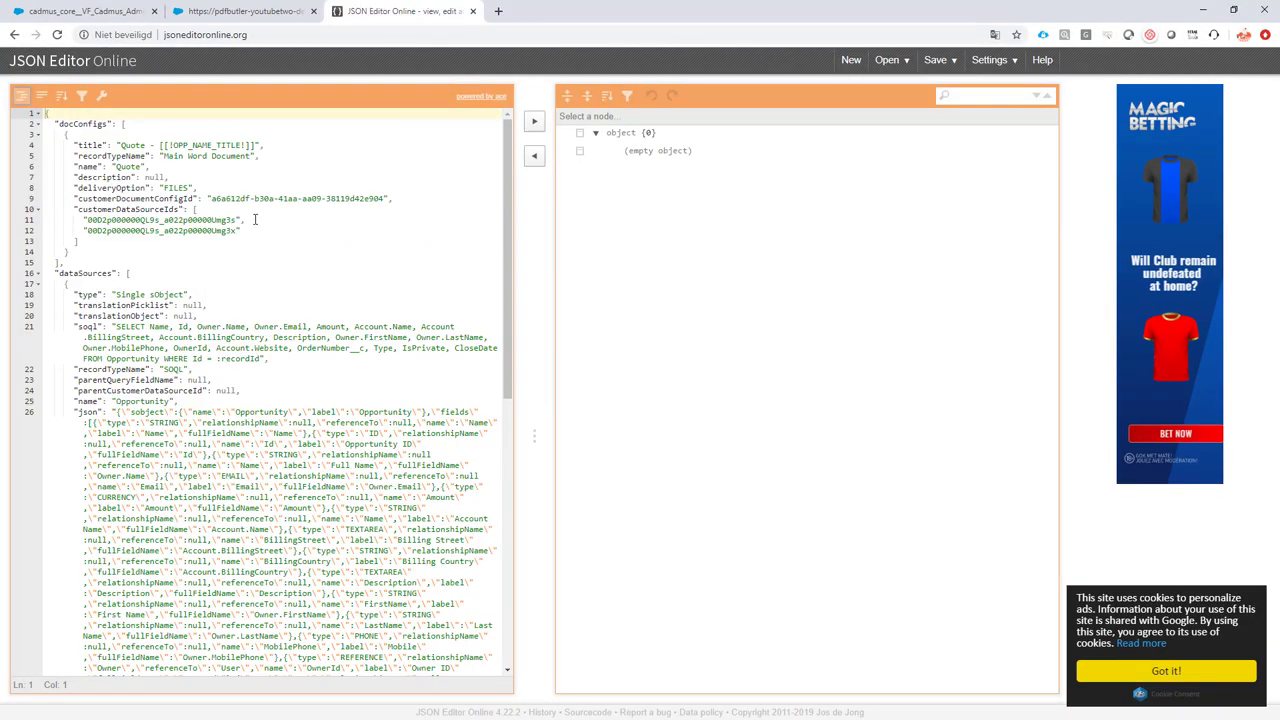
click(231, 198)
drag(231, 198, 352, 194)
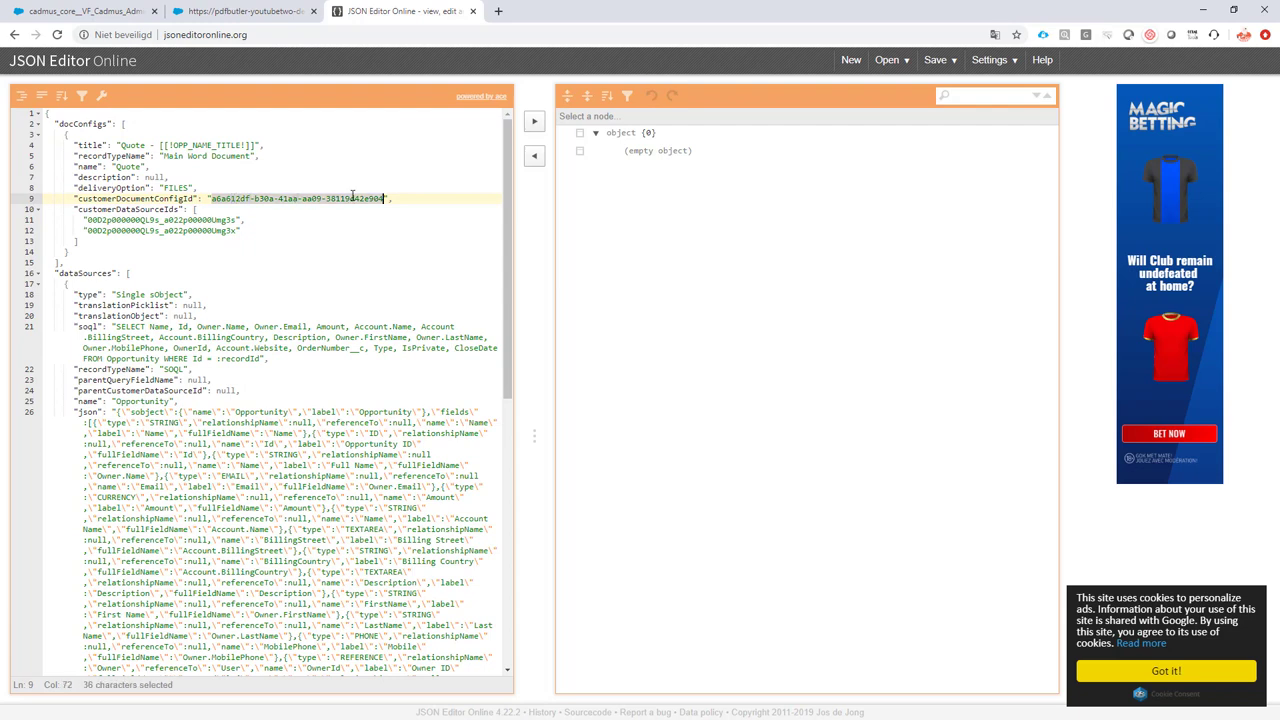
key(Tab)
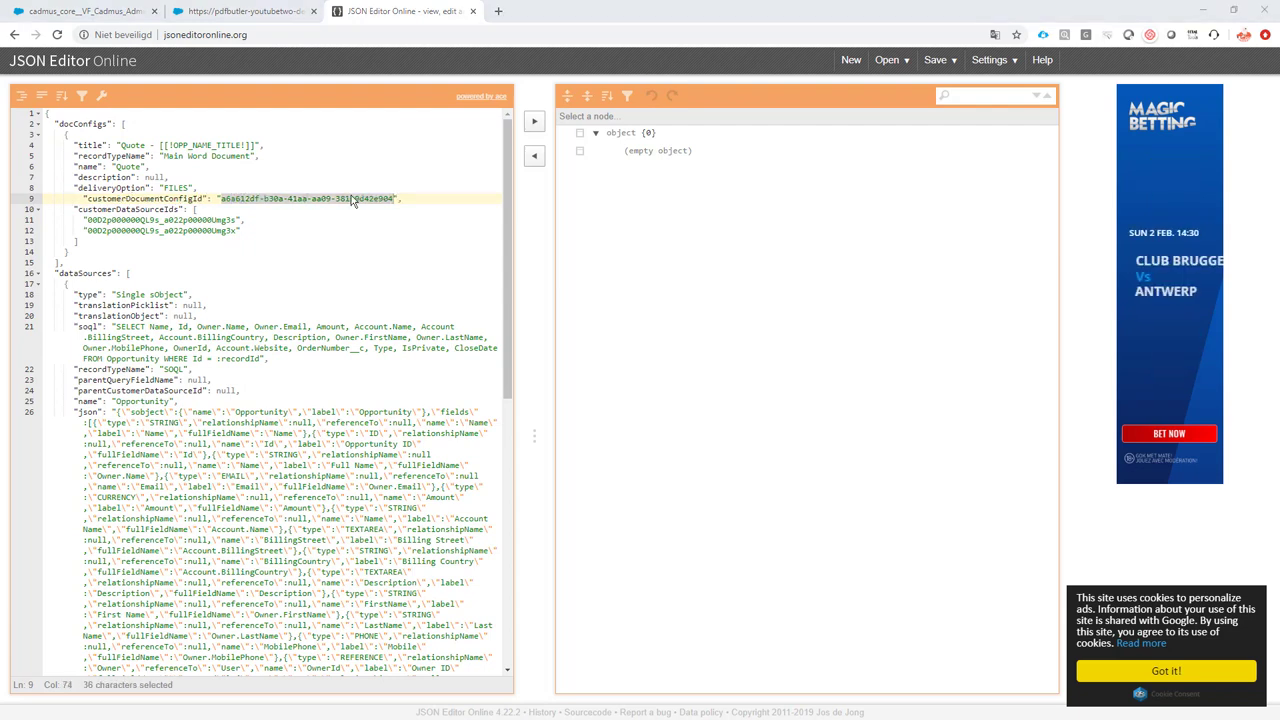
- Set customerDocumentConfigId to 3d195d89-9652-417a-b179-383f57b832d7 and append '- Cloned by PDF Butler support' to the name
key(alt+Tab)
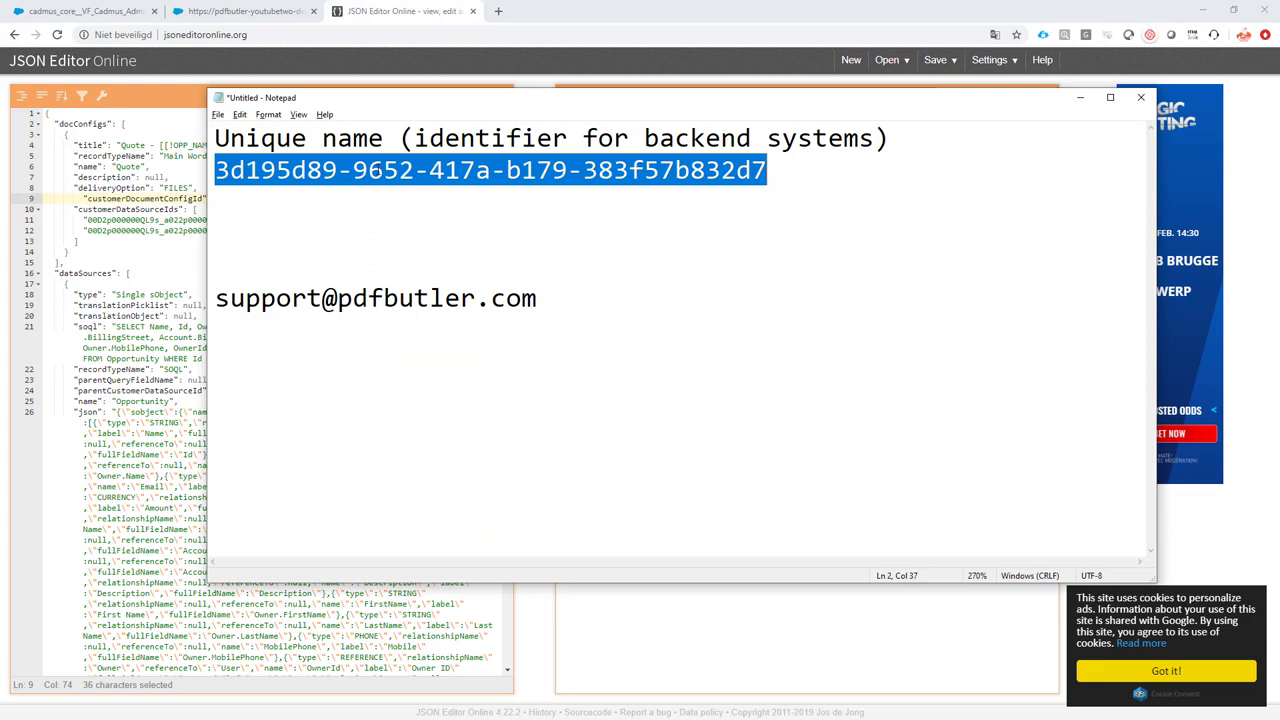
key(alt+Tab)
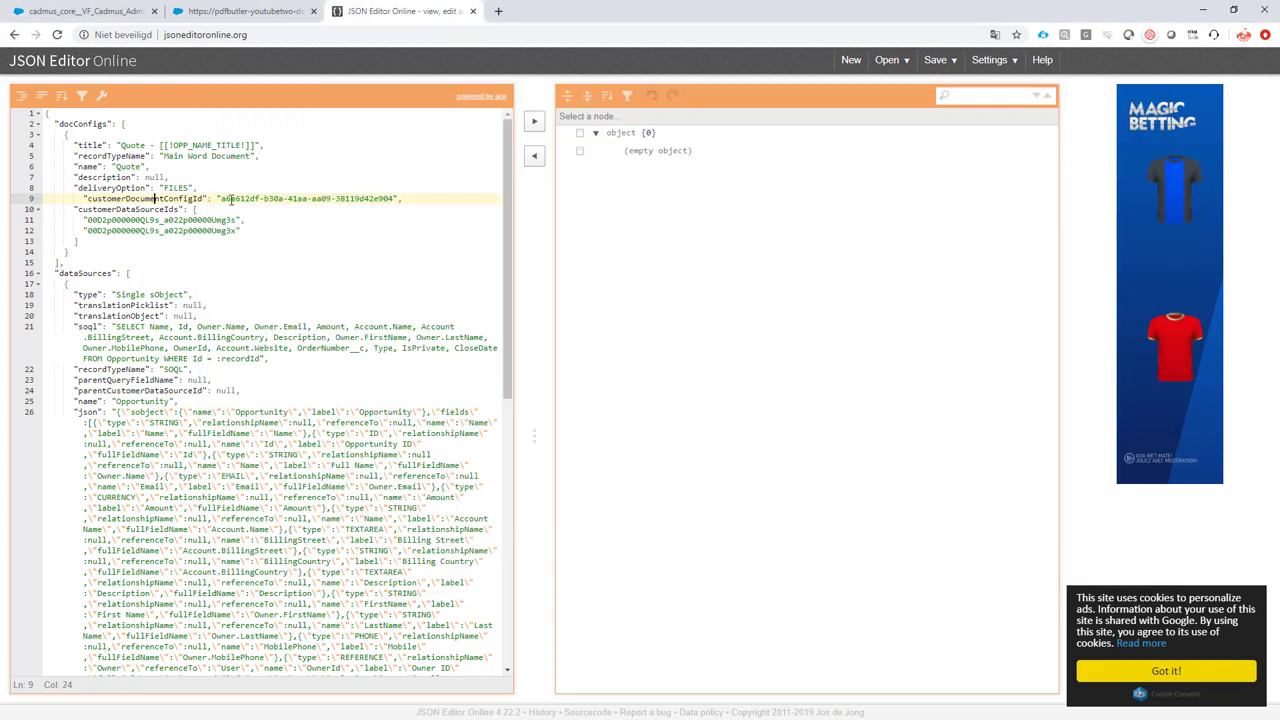
text(3d195d89-9652-417a-b179-383f57b832d7)
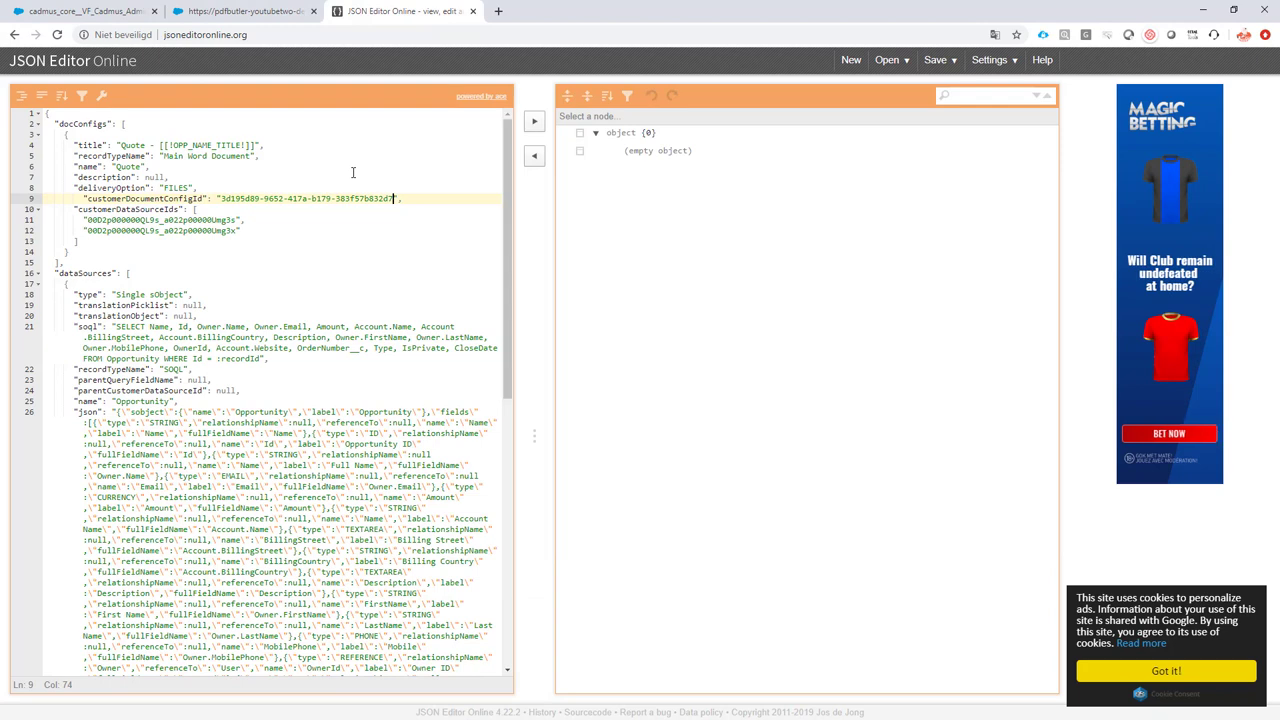
click(140, 167)
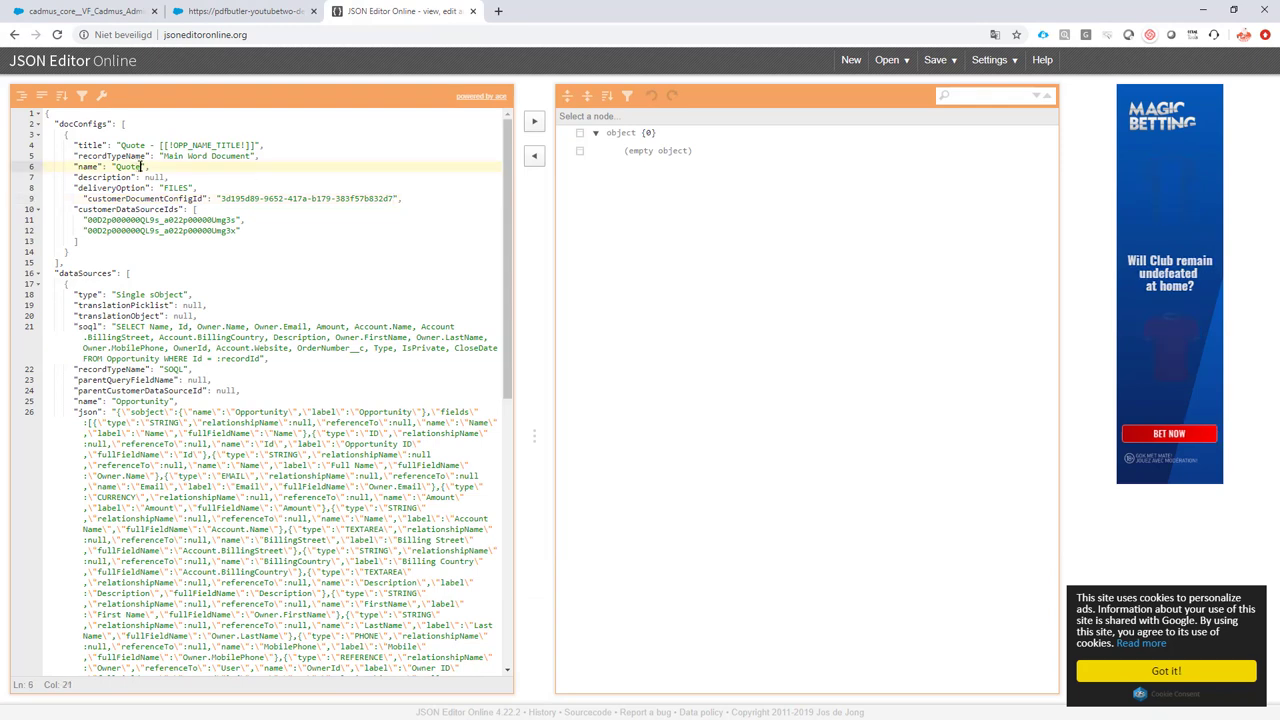
text(- Cloned b)
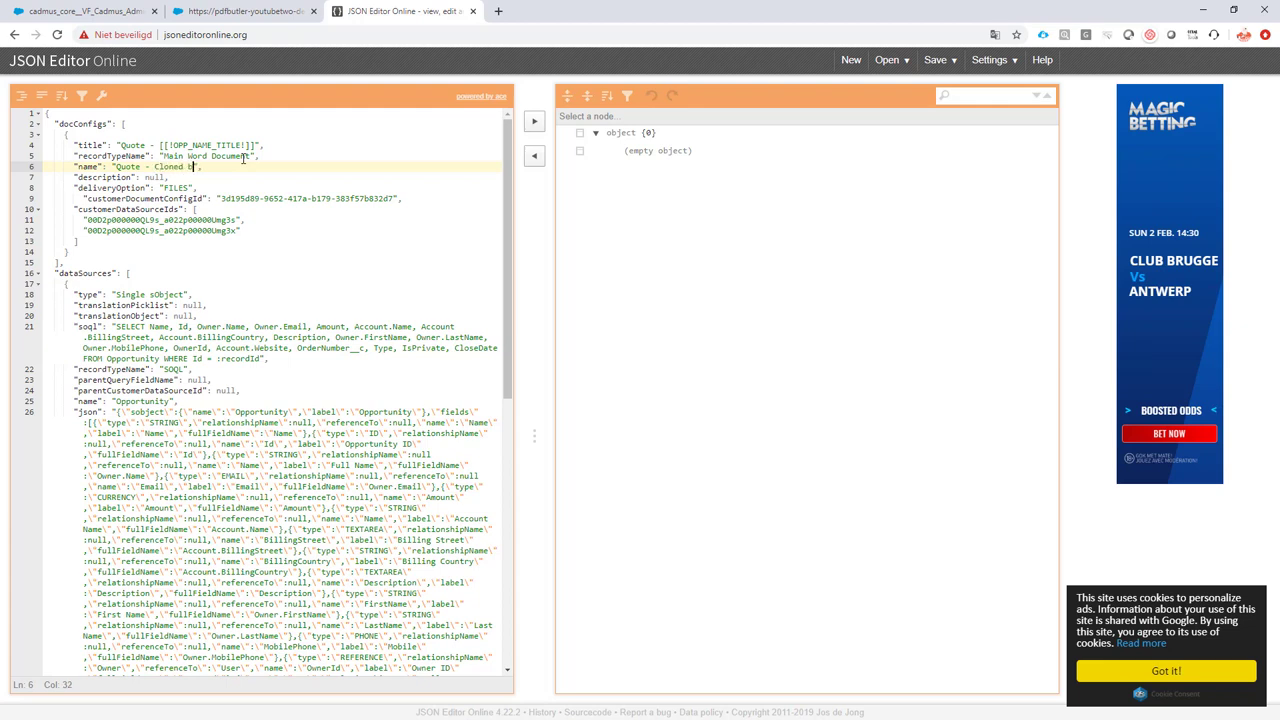
text(y PDF Butler )
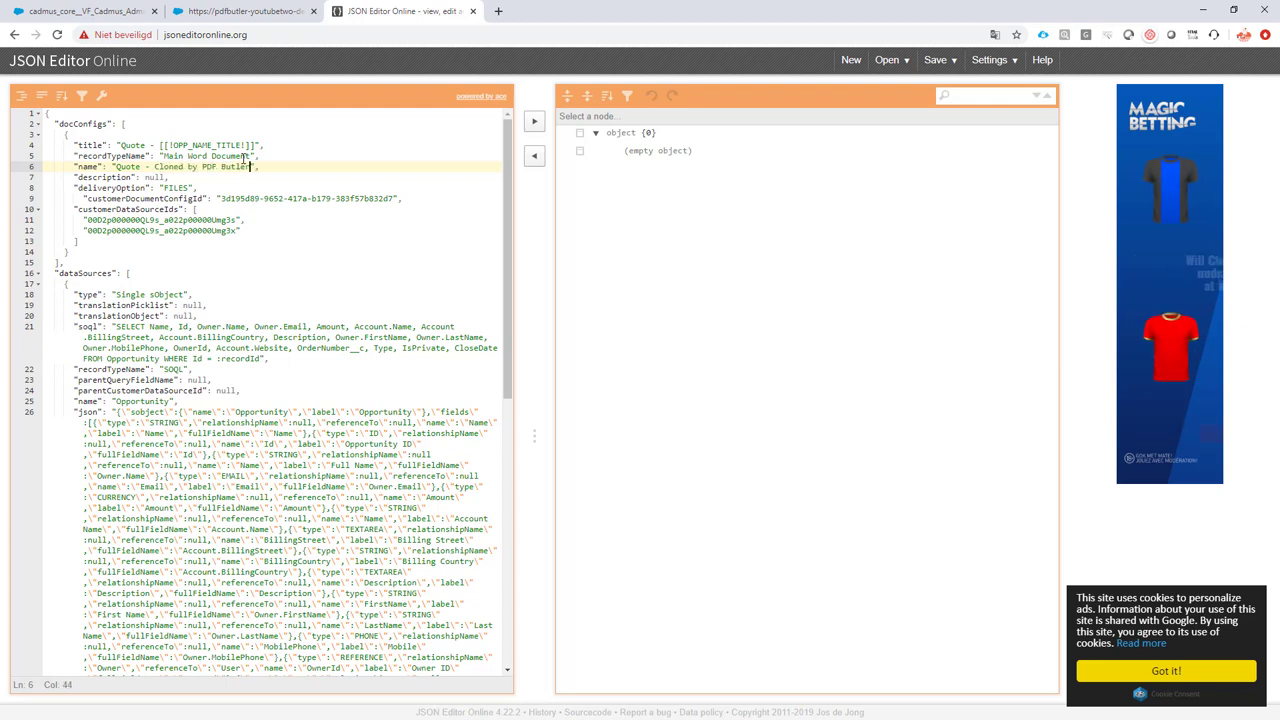
text(support)
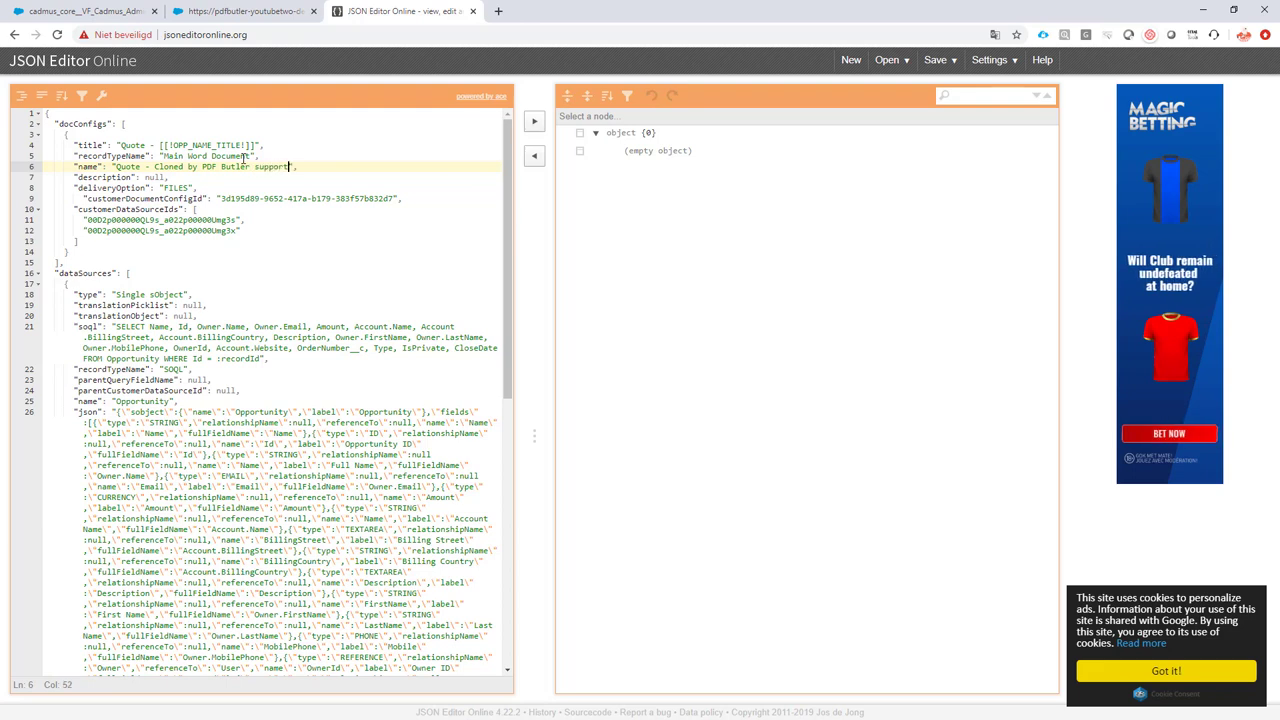
- Overwrite the downloaded config file with the edited JSON, save it, and close Notepad
click(243, 157)
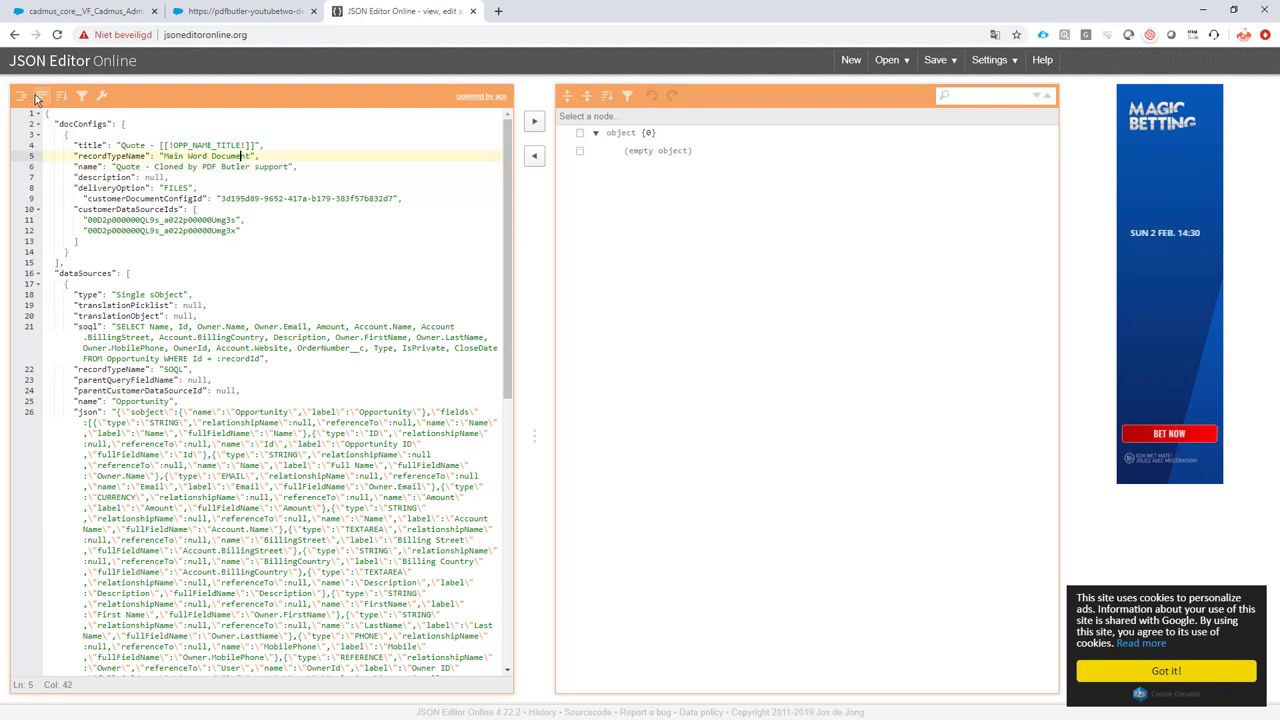
key(ctrl+a)
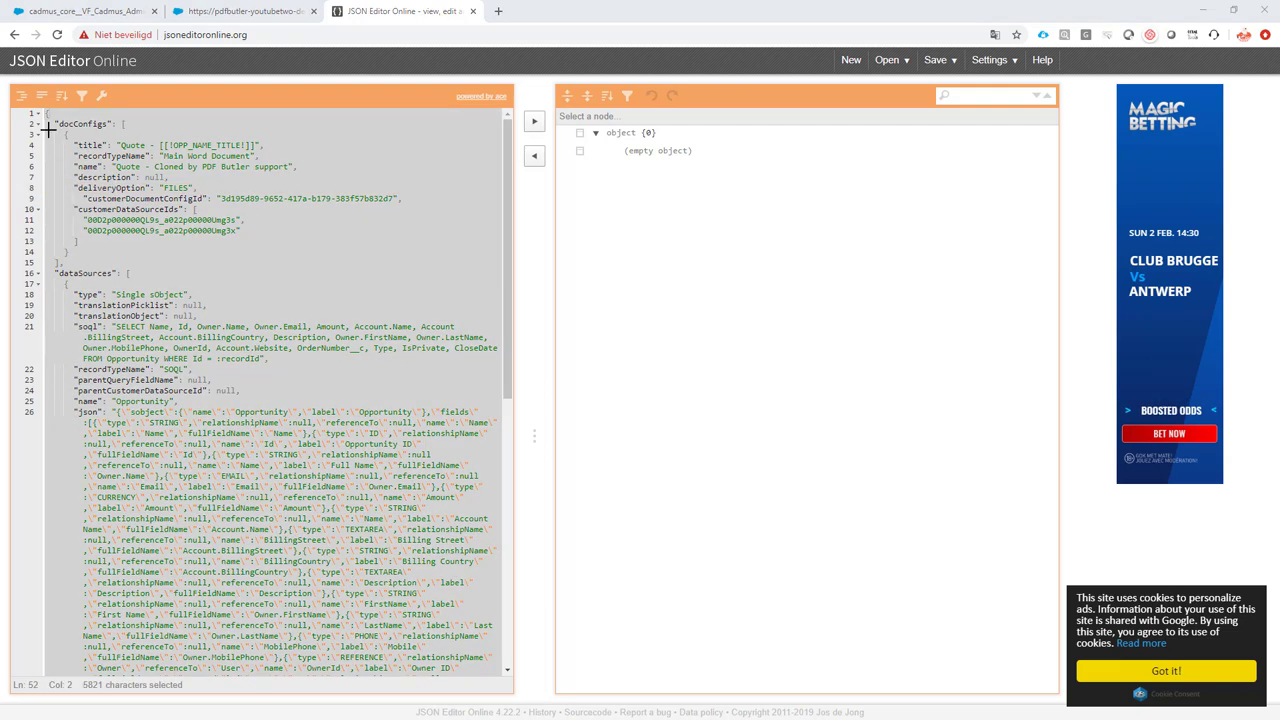
key(alt+Tab)
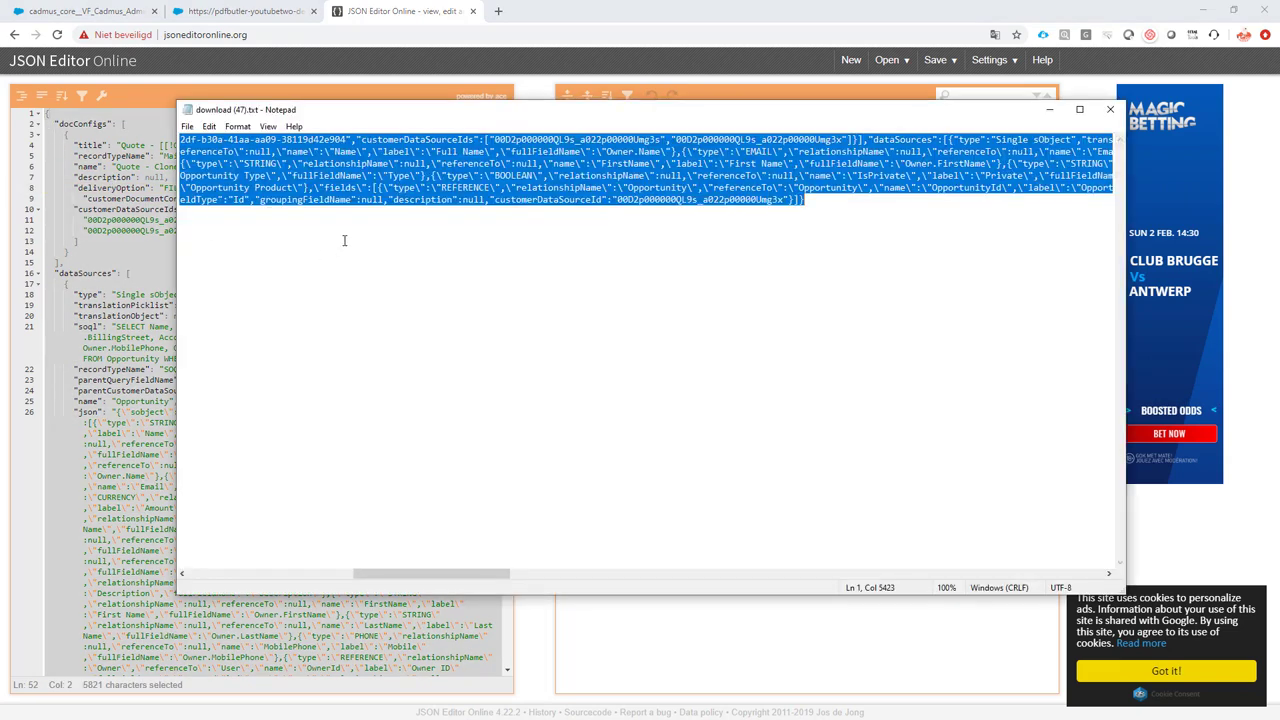
key(ctrl+v)
key(ctrl+s)
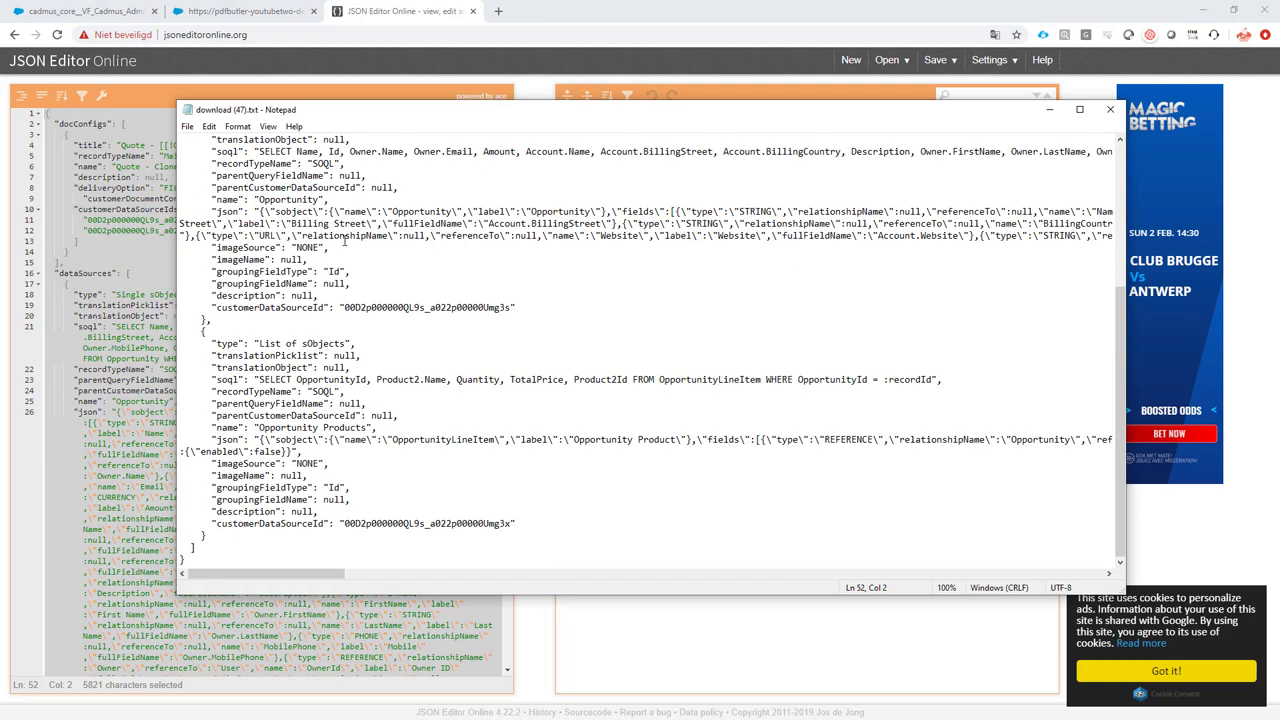
click(1108, 110)
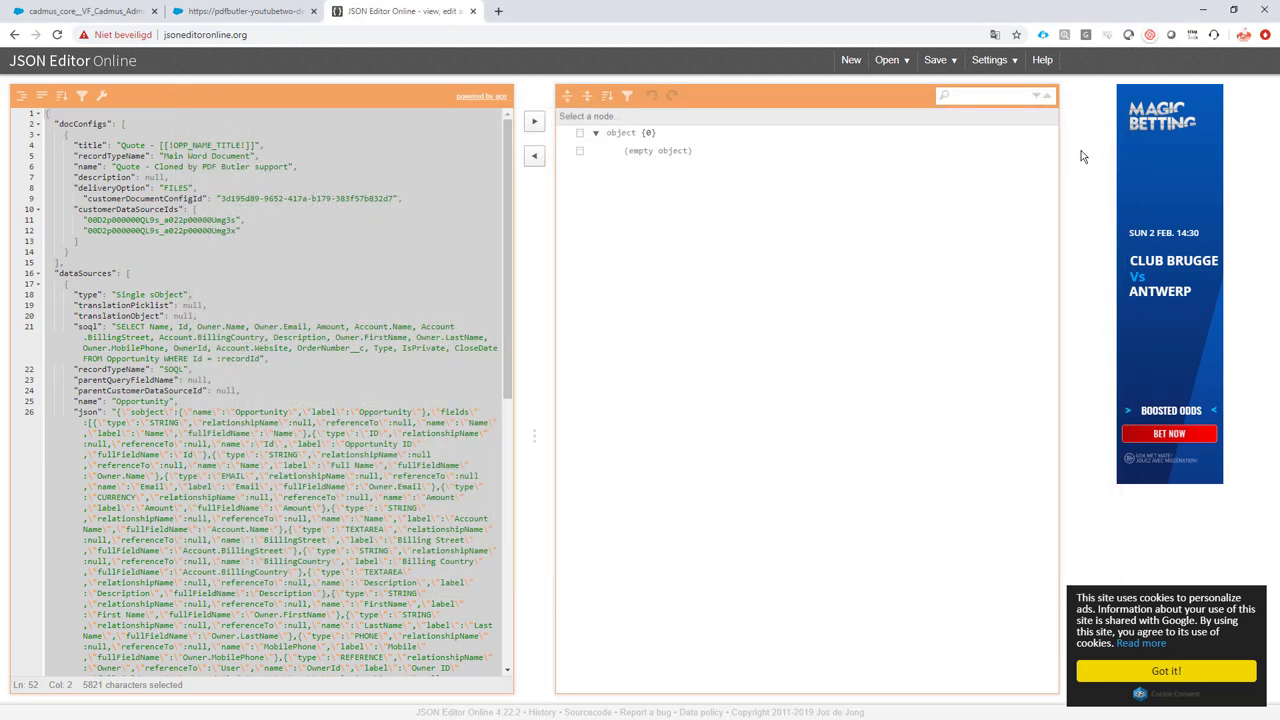
- Upload download (46).txt from Downloads and run Import DocConfigs until the success message appears
click(100, 12)
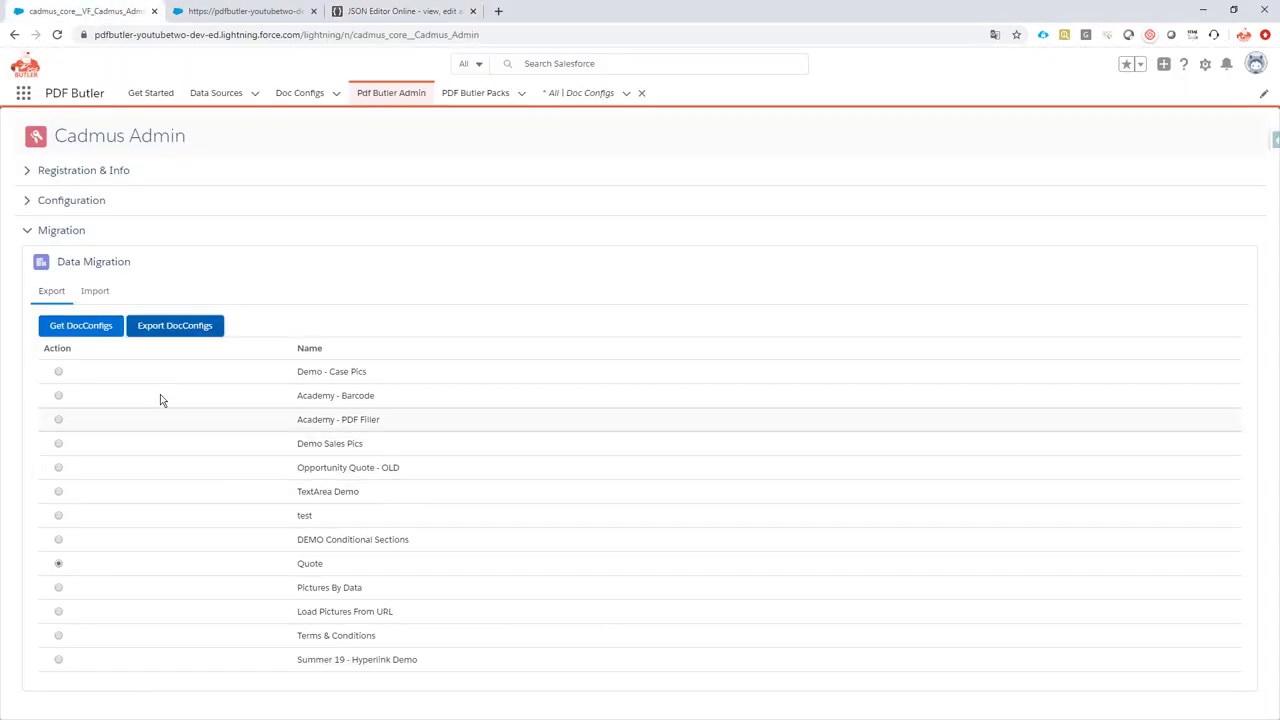
click(100, 296)
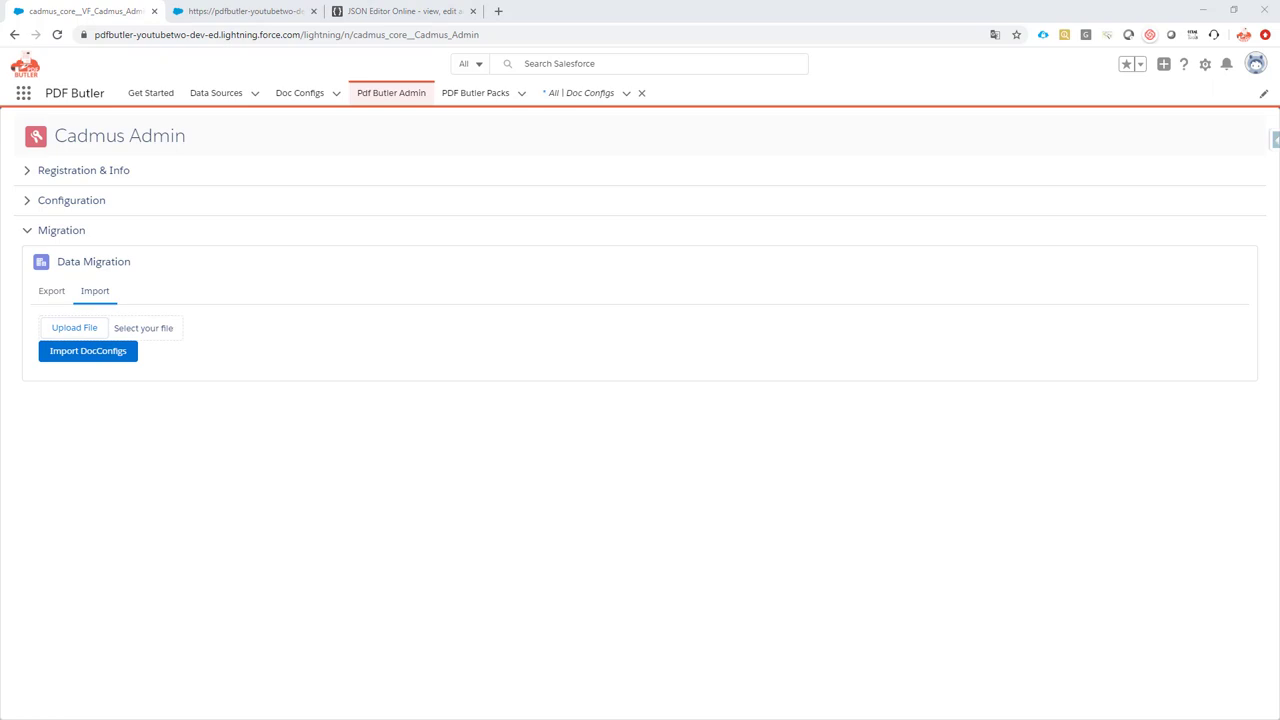
drag(650, 705, 81, 329)
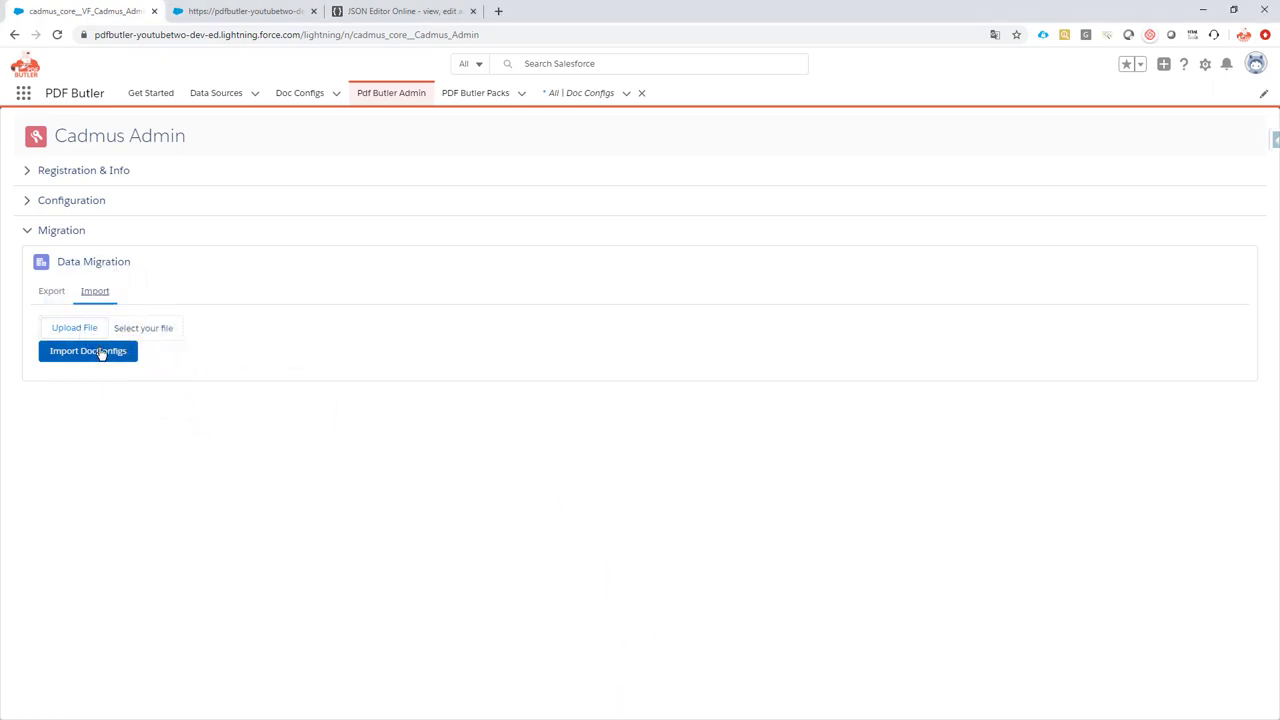
click(101, 357)
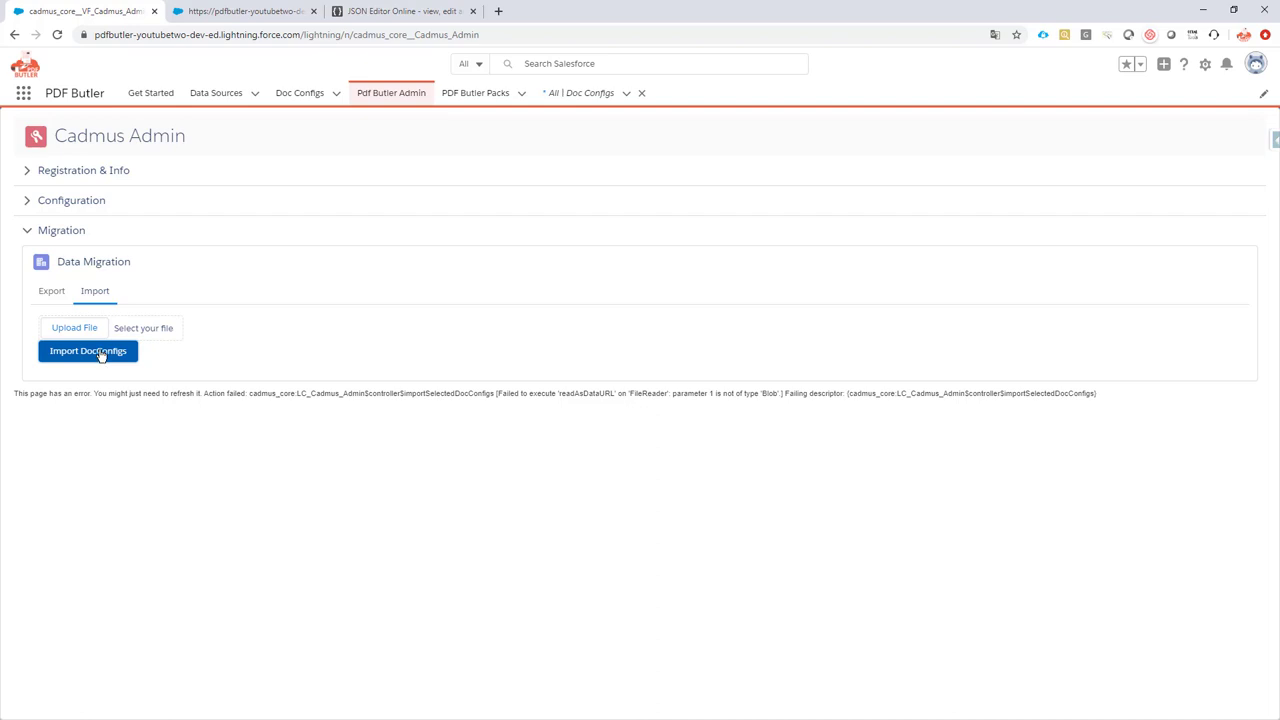
click(76, 330)
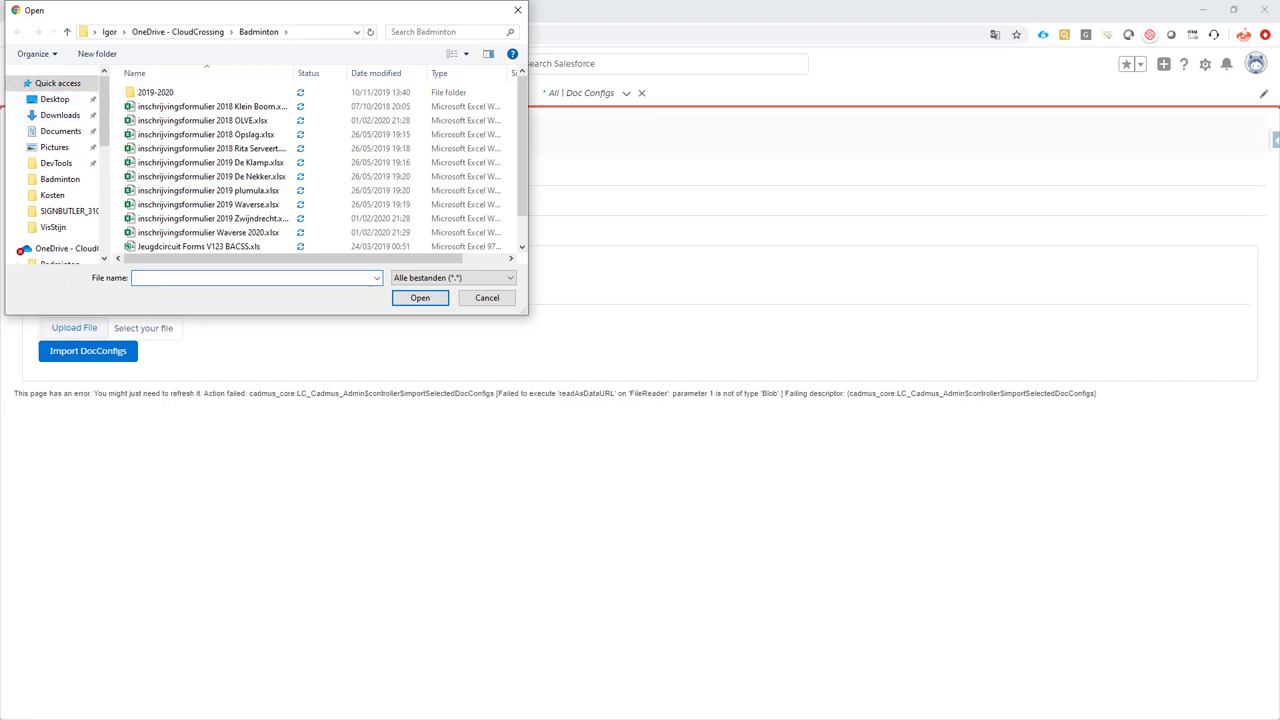
click(60, 115)
double_click(186, 125)
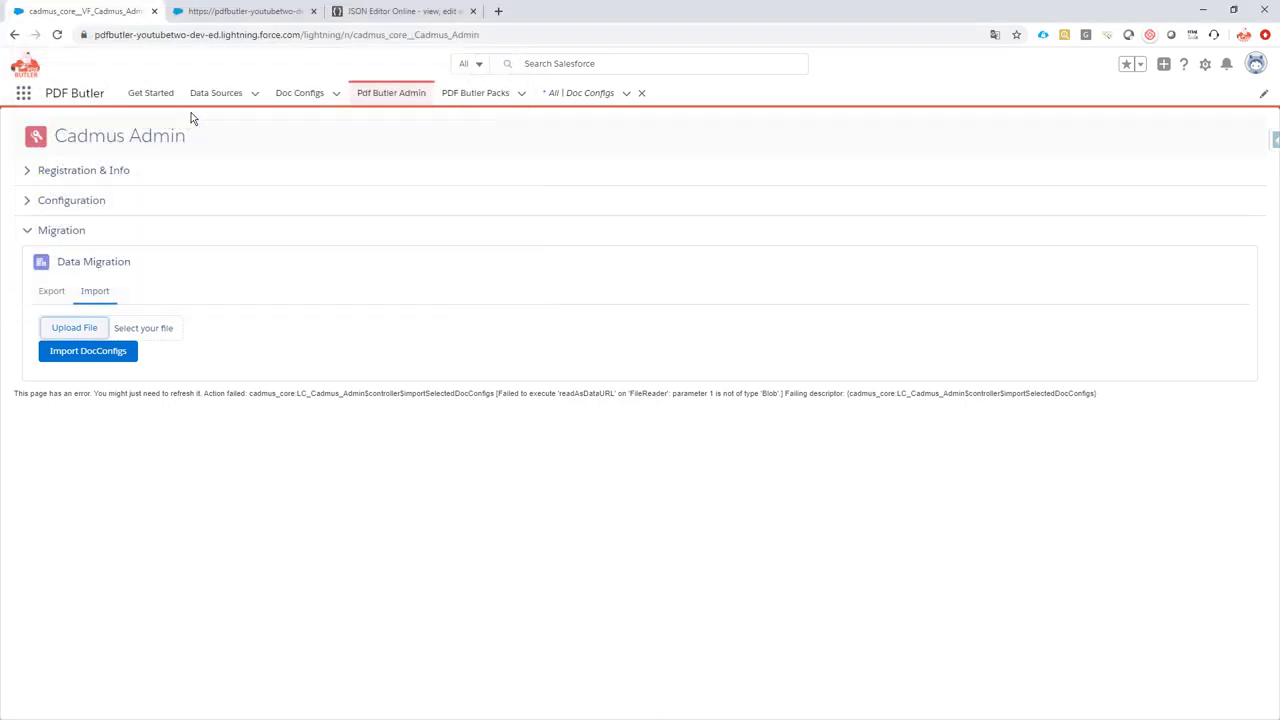
click(117, 353)
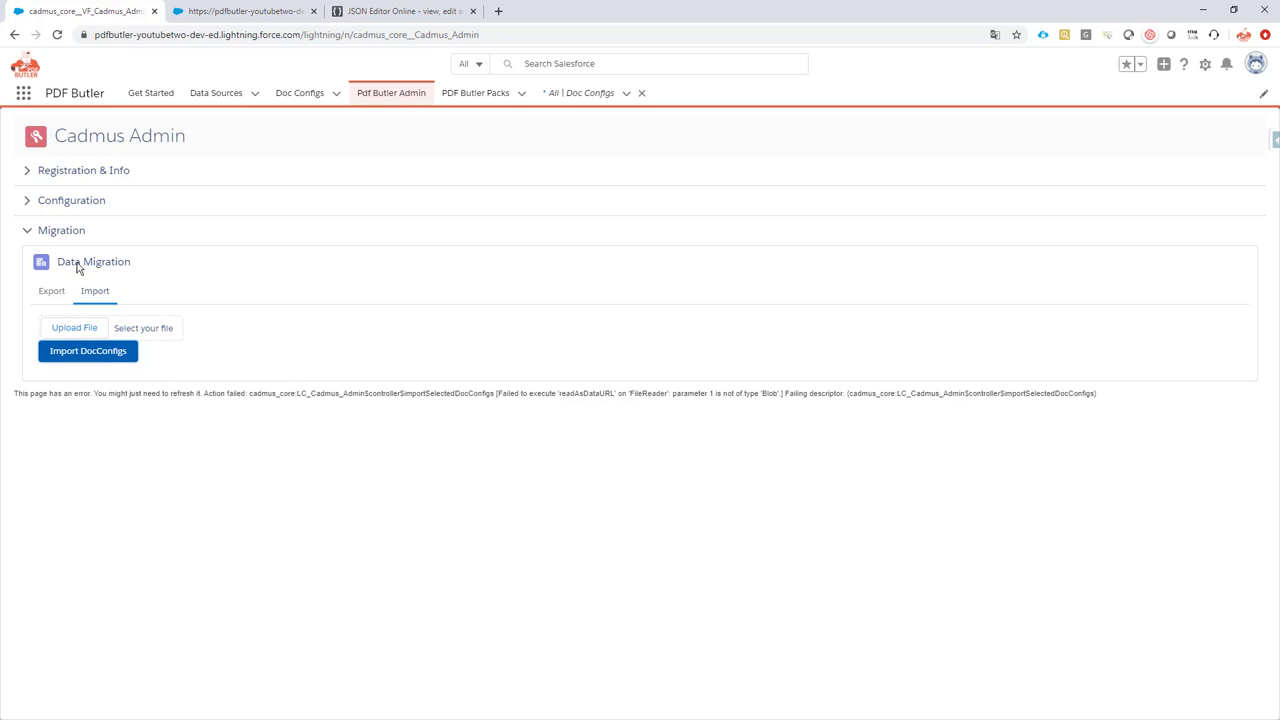
click(80, 204)
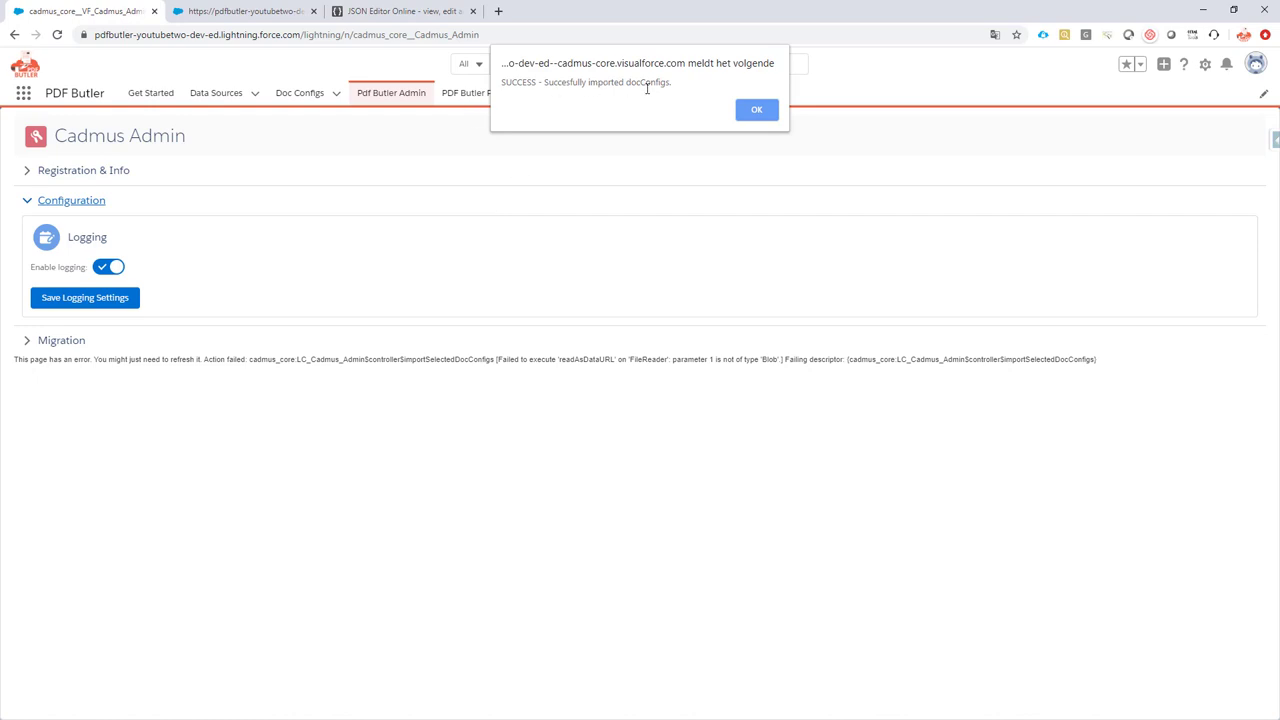
- Open the 'Quote - Cloned by PDF Butler support' record from Doc Configs in the PDF Butler editor
click(757, 111)
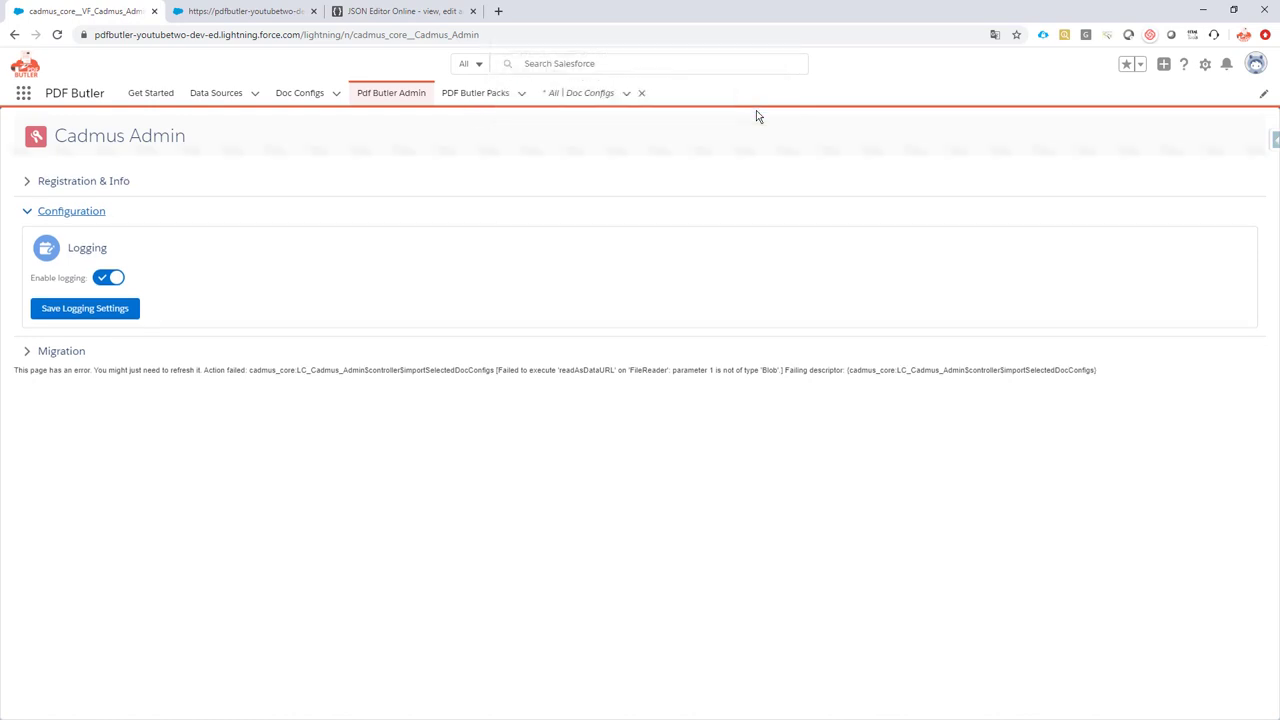
click(290, 96)
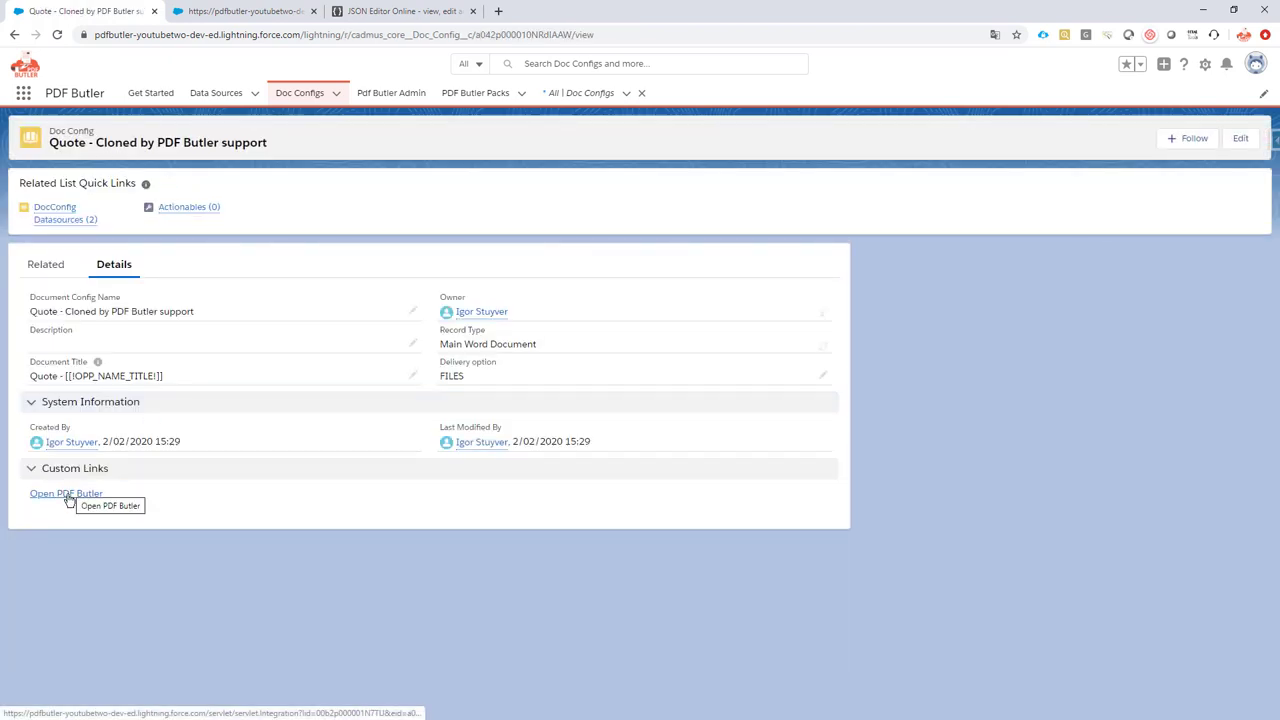
click(66, 494)
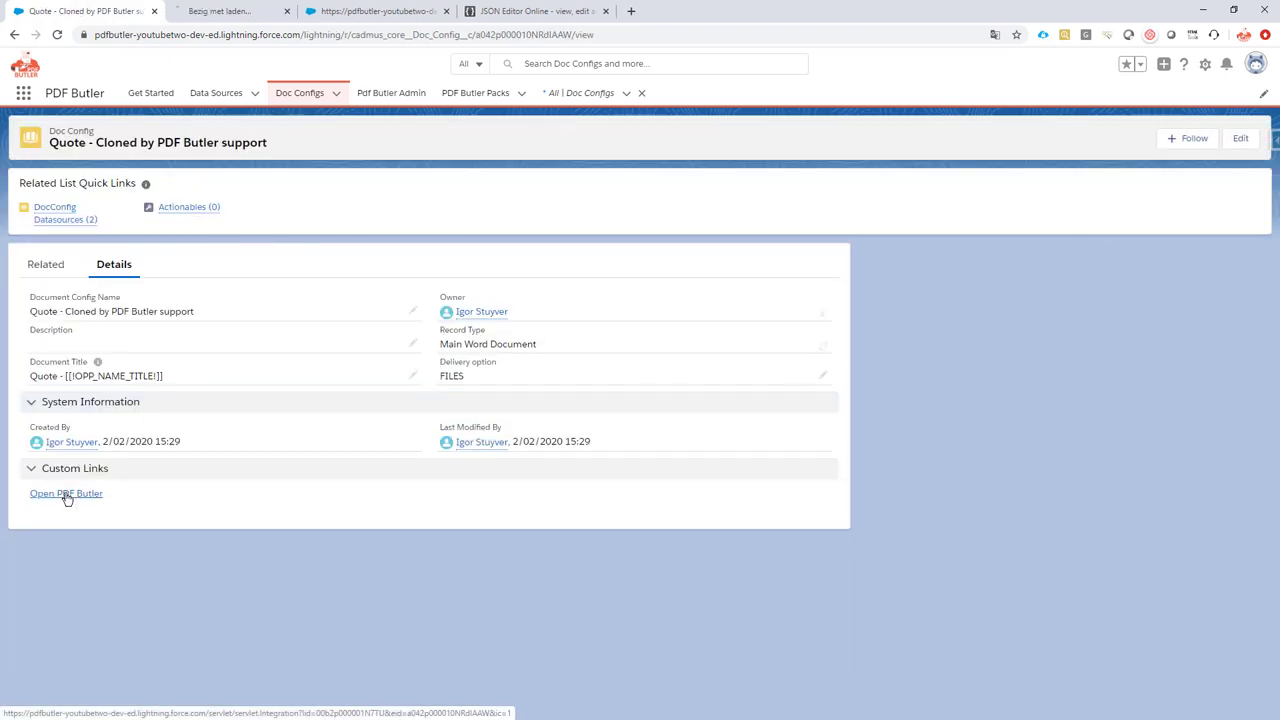
- Compare the clone's unique name 3d195d89-9652-417a-b179-383f57b832d7 against the original Quote config's
click(255, 10)
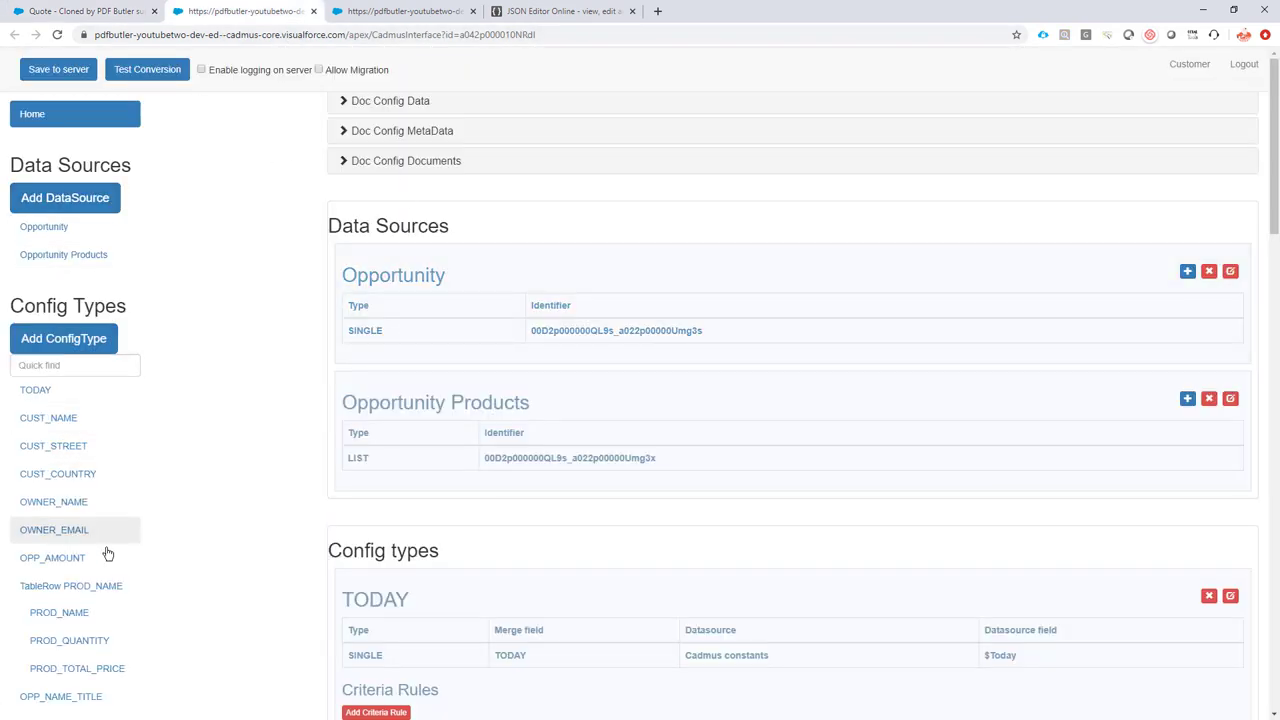
click(397, 104)
drag(348, 264, 525, 263)
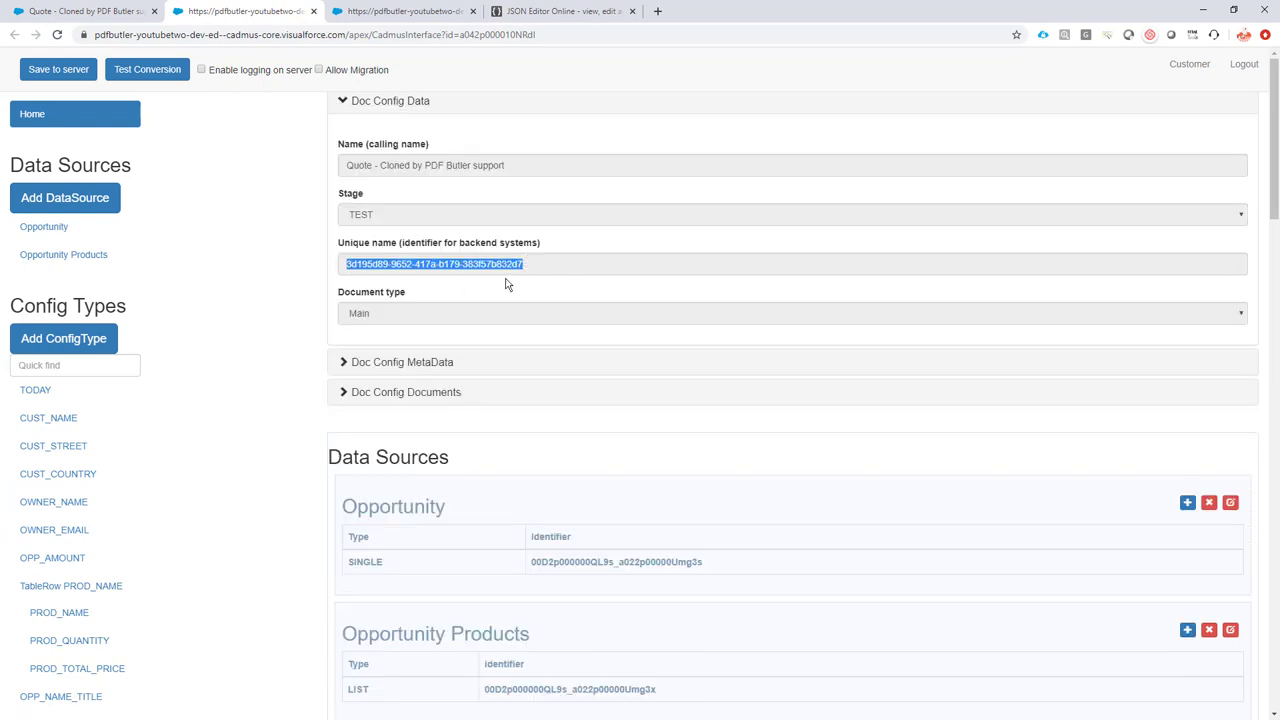
click(383, 11)
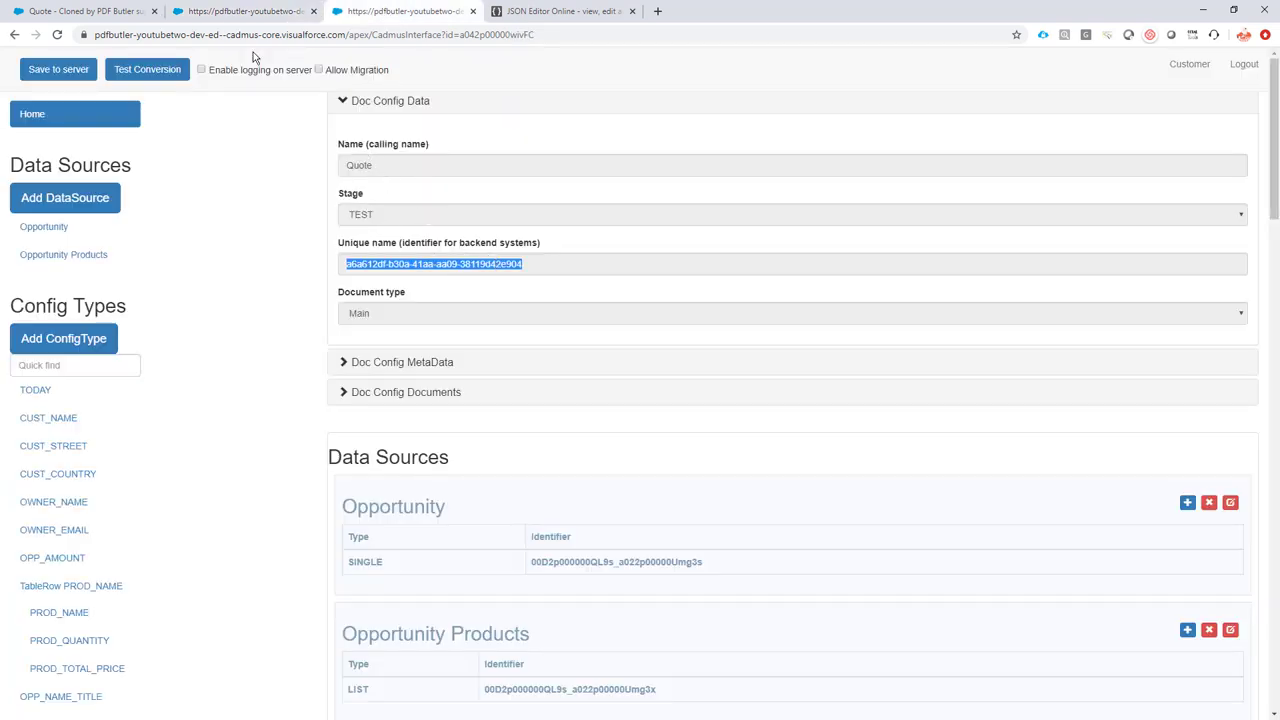
click(229, 11)
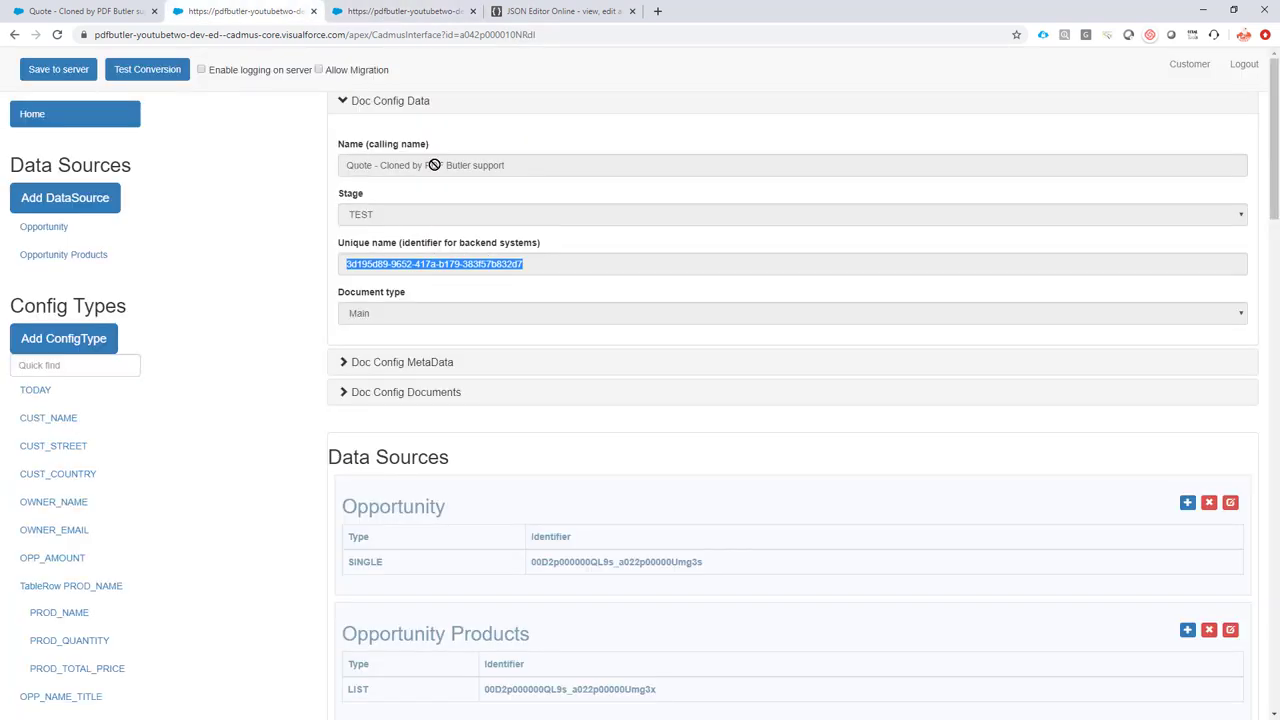